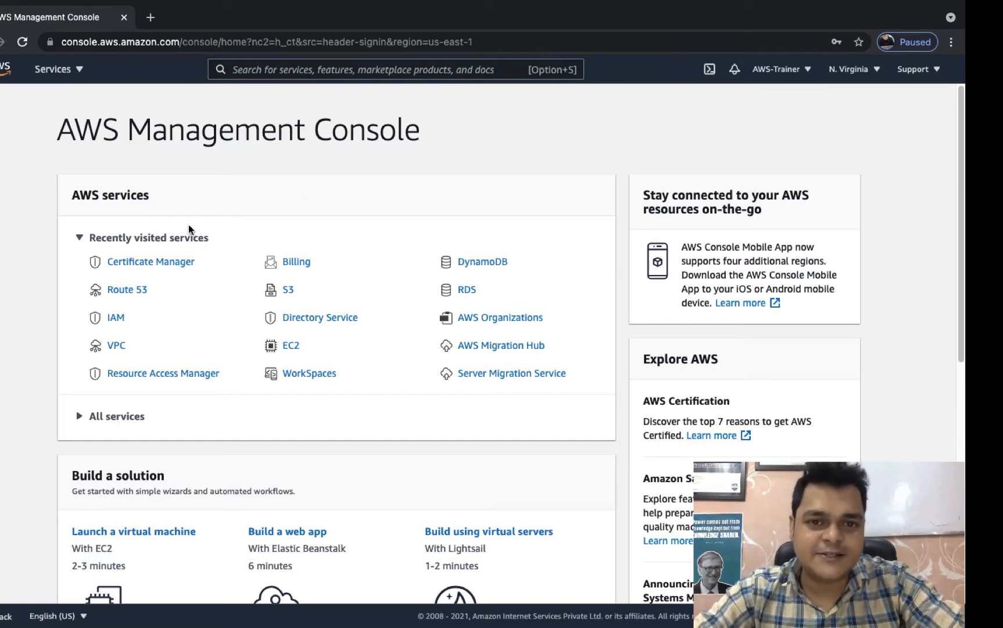
Look through the full list of AWS services down to Directory Service under Security, Identity, & Compliance.
click(48, 71)
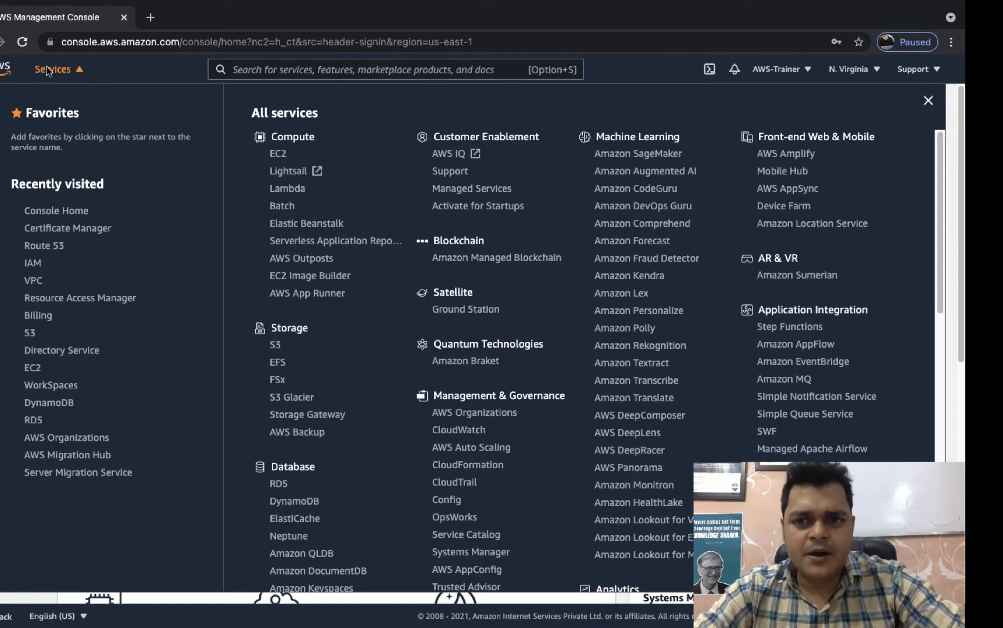
scroll(706, 355, down, 5)
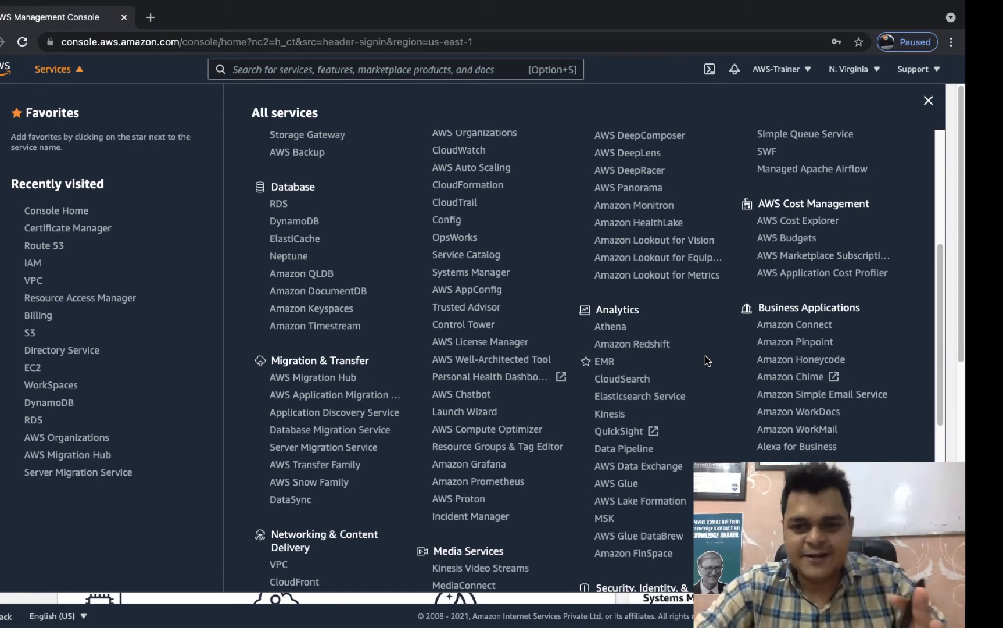
scroll(673, 442, down, 5)
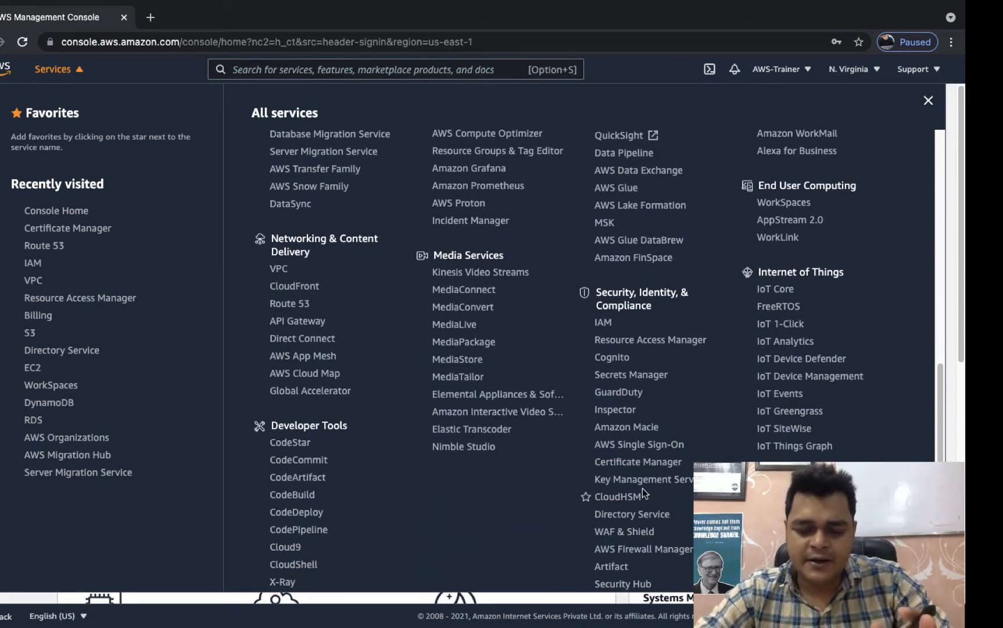
scroll(642, 489, down, 3)
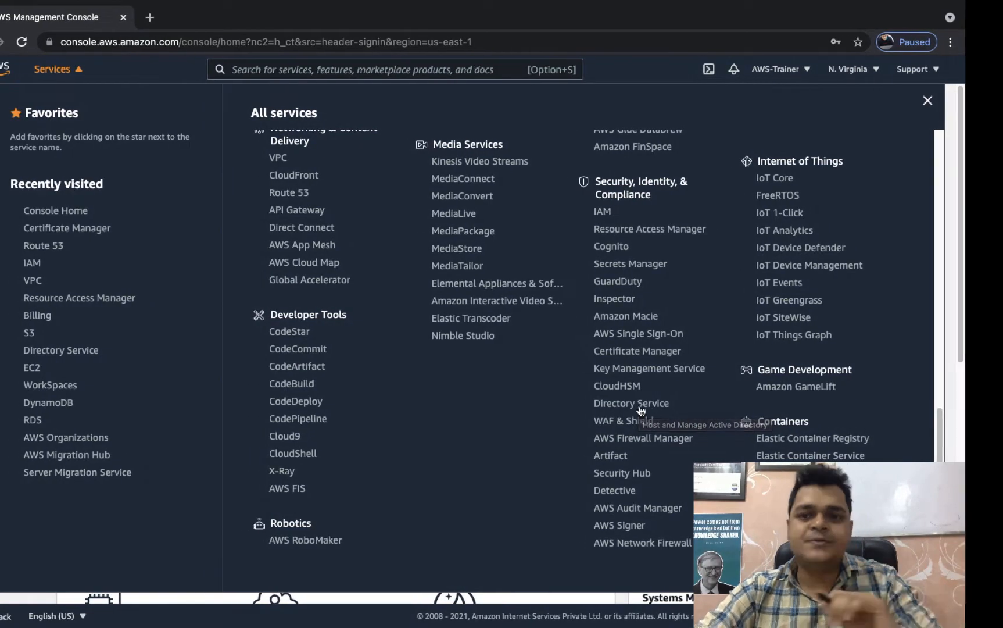
Switch to OneNote and expand its window to full screen.
key(ctrl+Left)
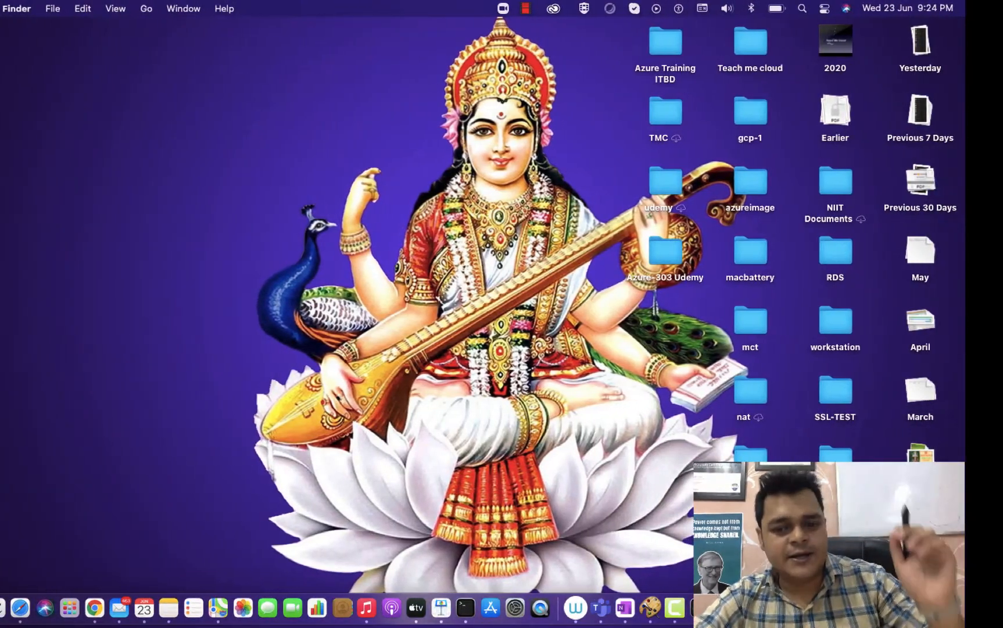
click(623, 608)
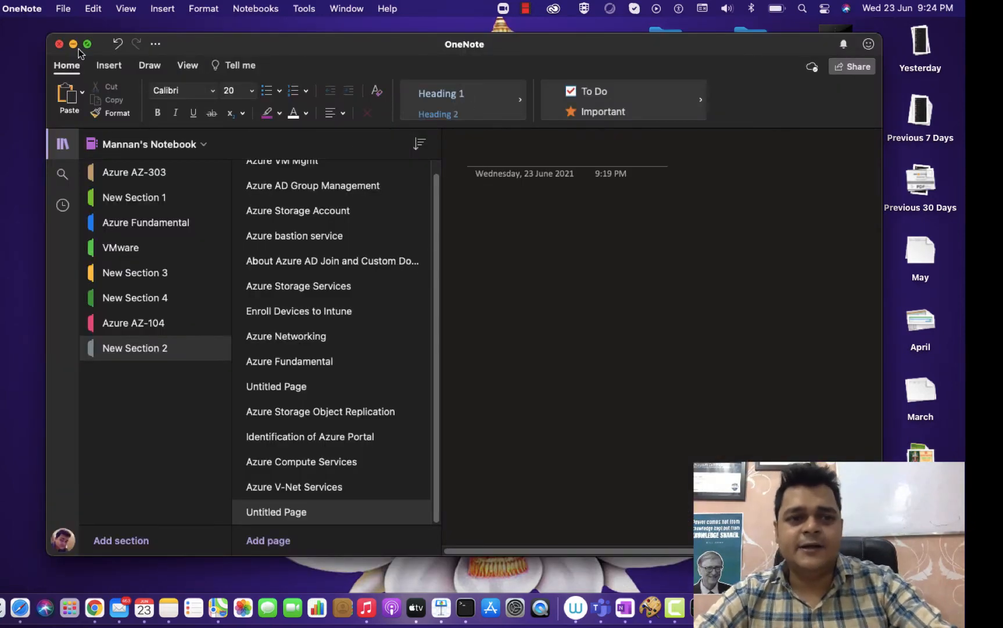
click(87, 44)
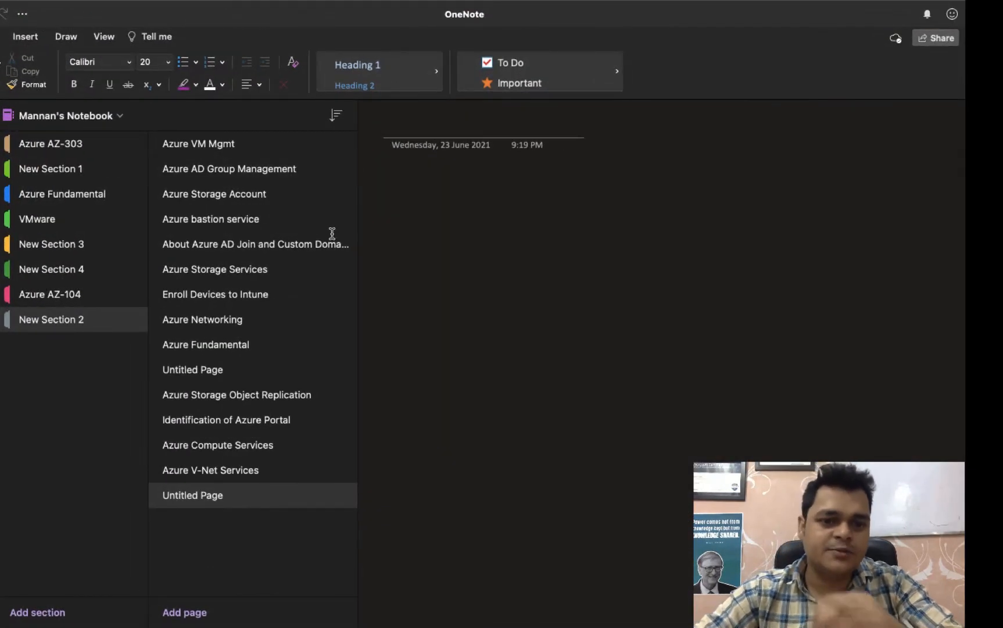
Rename the selected untitled page at the end of New Section 2 to "AWS Directory Services".
right_click(207, 497)
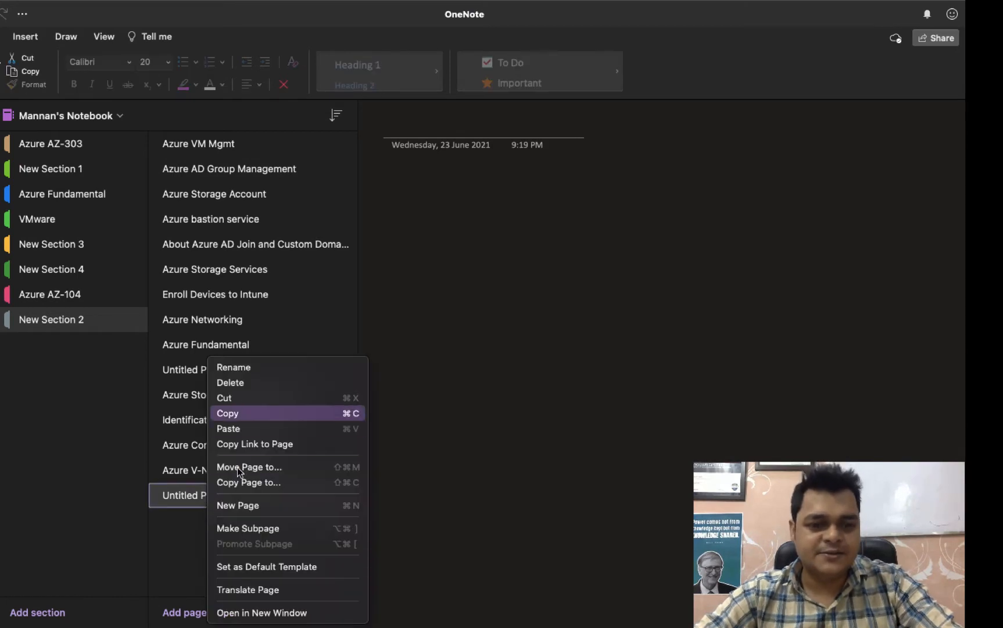
click(247, 368)
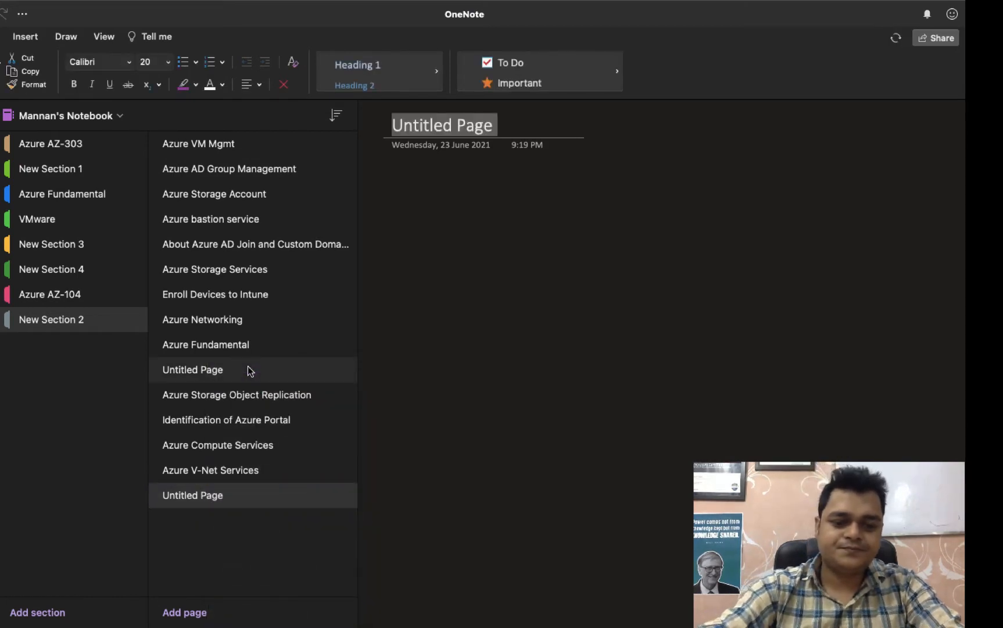
text(AWS D)
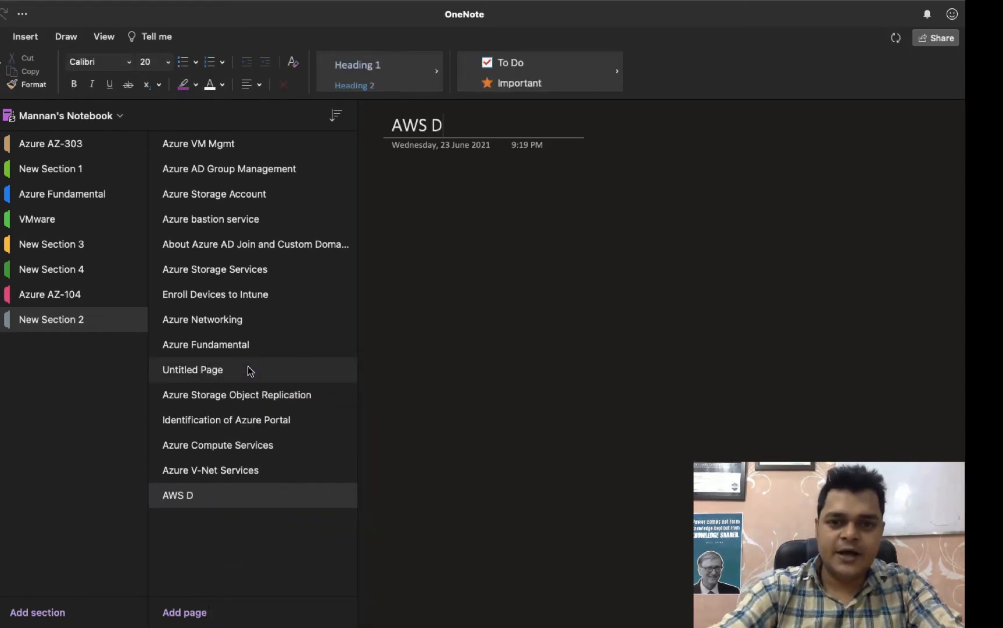
text(irector)
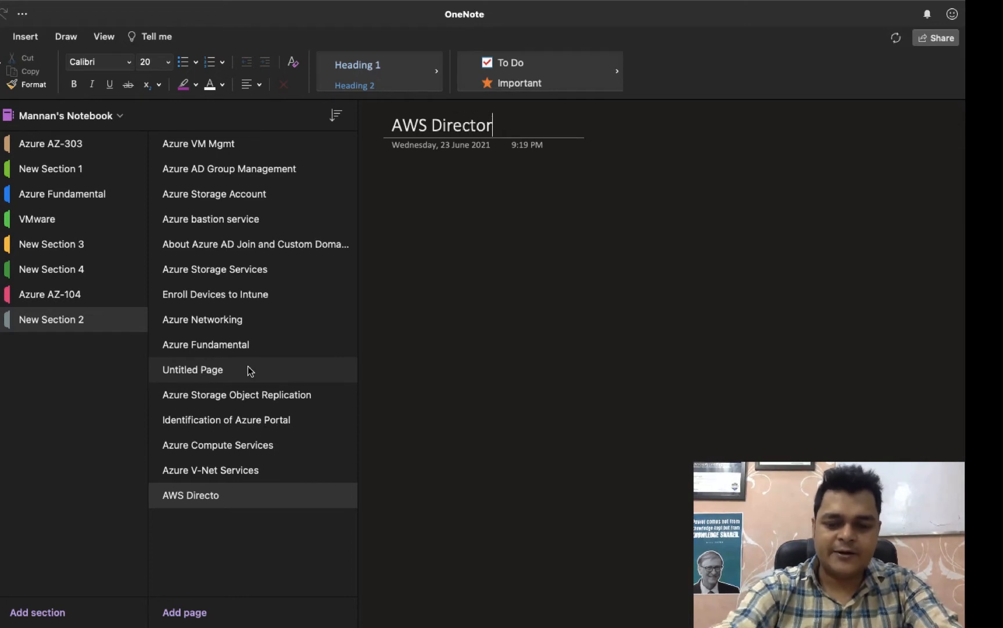
text(y Services)
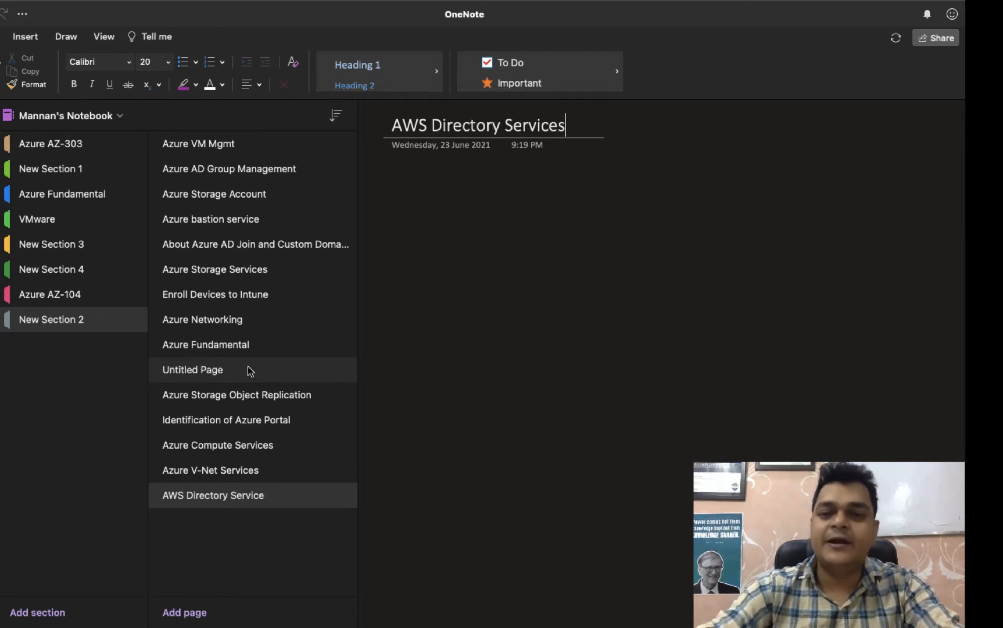
key(Return)
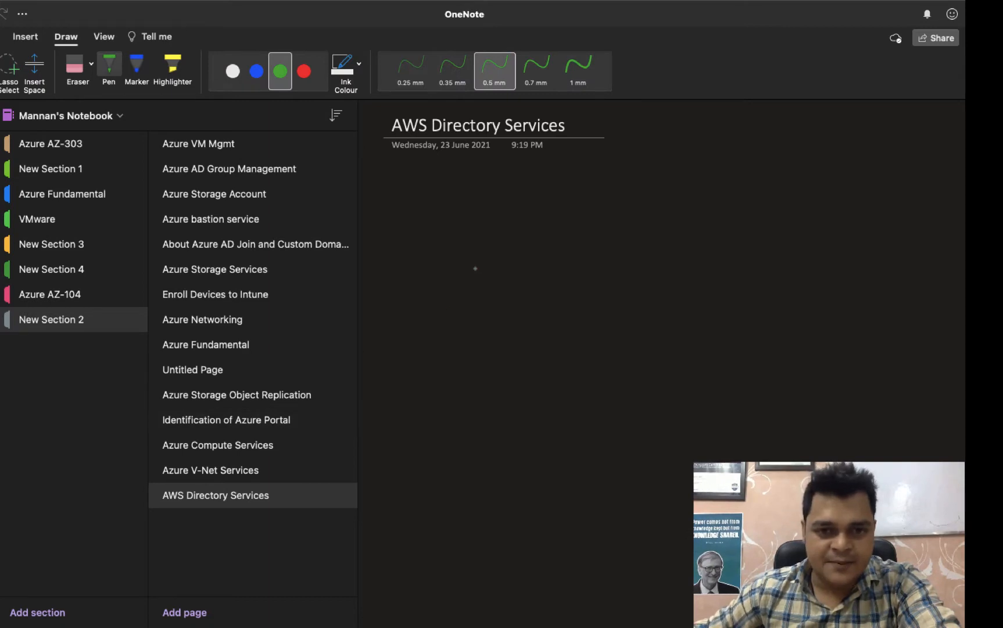
Handwrite the heading "Aws - Directory service" below the page title with the green 0.5 mm pen.
mouse_move(397, 251)
mouse_down()
mouse_move(460, 244)
mouse_move(479, 254)
mouse_up()
mouse_move(476, 233)
mouse_down()
mouse_move(480, 254)
mouse_move(512, 243)
mouse_up()
click(497, 231)
drag(525, 241, 540, 252)
mouse_move(558, 241)
mouse_down()
mouse_move(553, 253)
mouse_move(564, 253)
mouse_up()
drag(560, 240, 588, 240)
mouse_move(596, 250)
mouse_down()
mouse_move(604, 233)
mouse_move(616, 262)
mouse_up()
mouse_move(644, 234)
mouse_down()
mouse_move(632, 251)
mouse_move(680, 250)
mouse_up()
drag(681, 238, 730, 254)
click(704, 227)
mouse_move(737, 246)
mouse_down()
mouse_move(745, 237)
mouse_move(753, 253)
mouse_up()
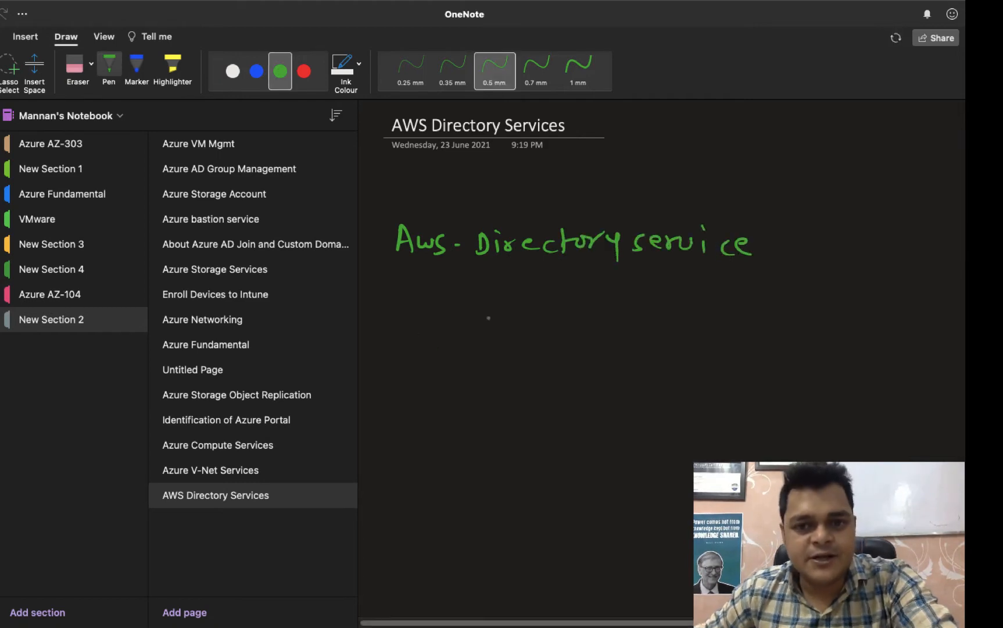
Draw a downward arrow below the handwritten heading and write "cloud.com" inside a rectangle beneath it.
drag(557, 273, 559, 323)
mouse_move(549, 309)
mouse_down()
mouse_move(560, 323)
mouse_move(576, 311)
mouse_up()
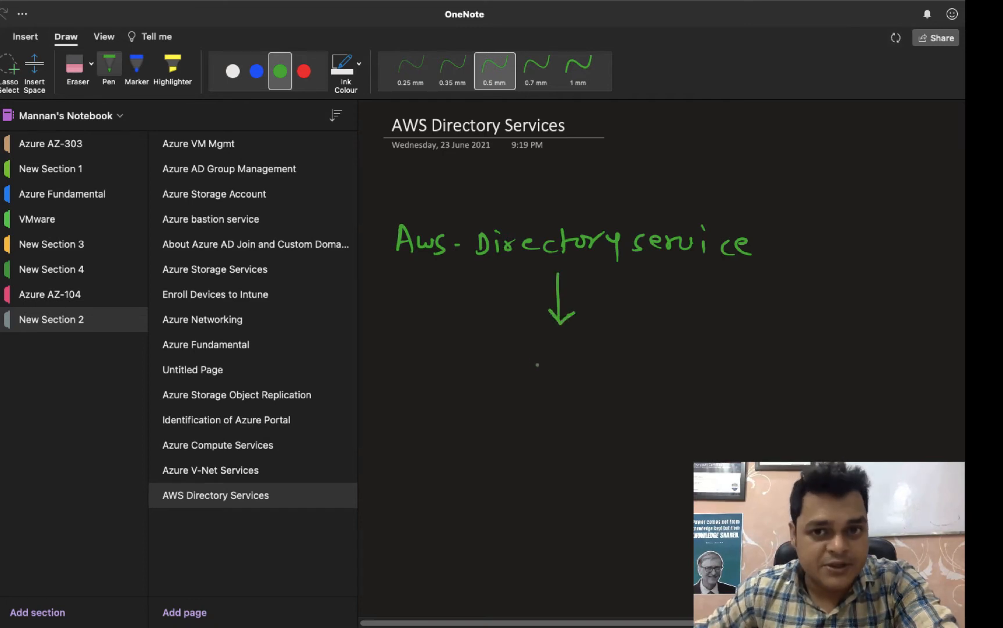
mouse_move(524, 372)
mouse_down()
mouse_move(512, 379)
mouse_move(528, 387)
mouse_up()
mouse_move(544, 373)
mouse_down()
mouse_move(546, 385)
mouse_move(566, 386)
mouse_move(574, 371)
mouse_up()
mouse_move(594, 365)
mouse_down()
mouse_move(587, 390)
mouse_move(636, 386)
mouse_move(649, 372)
mouse_move(687, 382)
mouse_up()
click(614, 384)
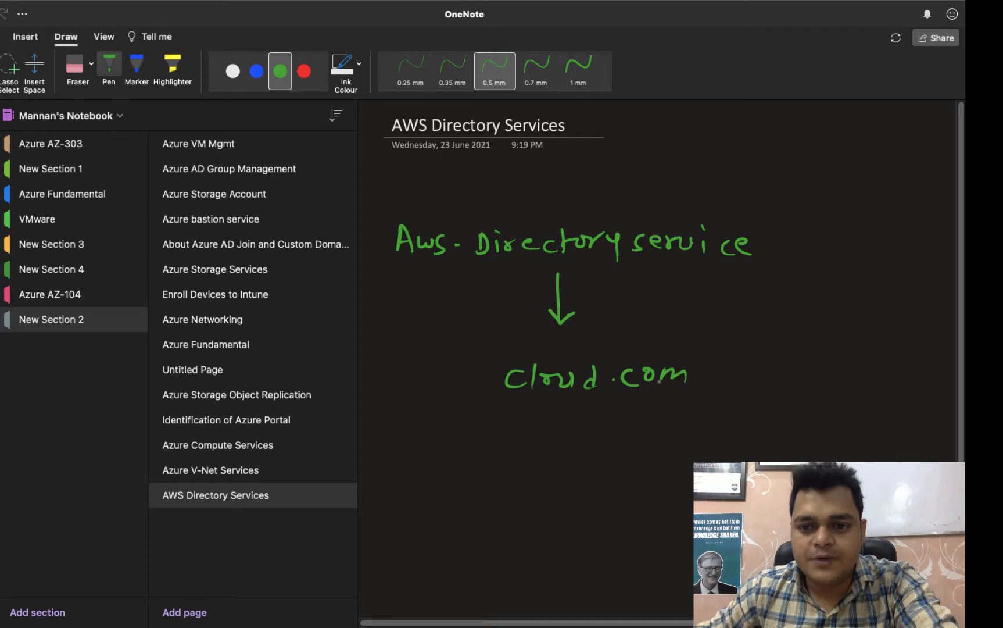
mouse_move(486, 360)
mouse_down()
mouse_move(486, 402)
mouse_move(594, 355)
mouse_move(697, 355)
mouse_move(689, 401)
mouse_move(484, 396)
mouse_up()
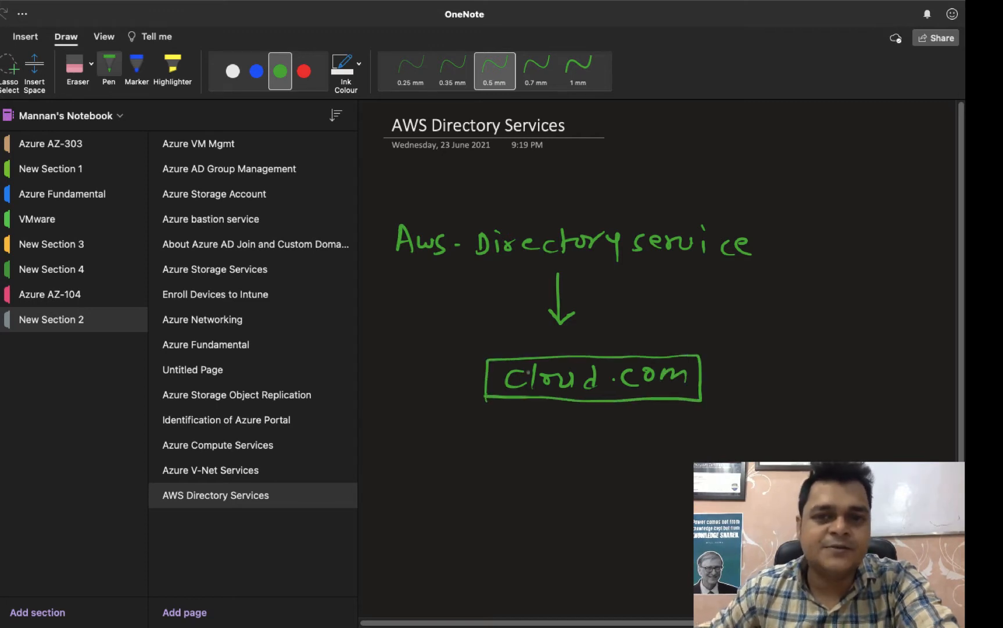
key(Escape)
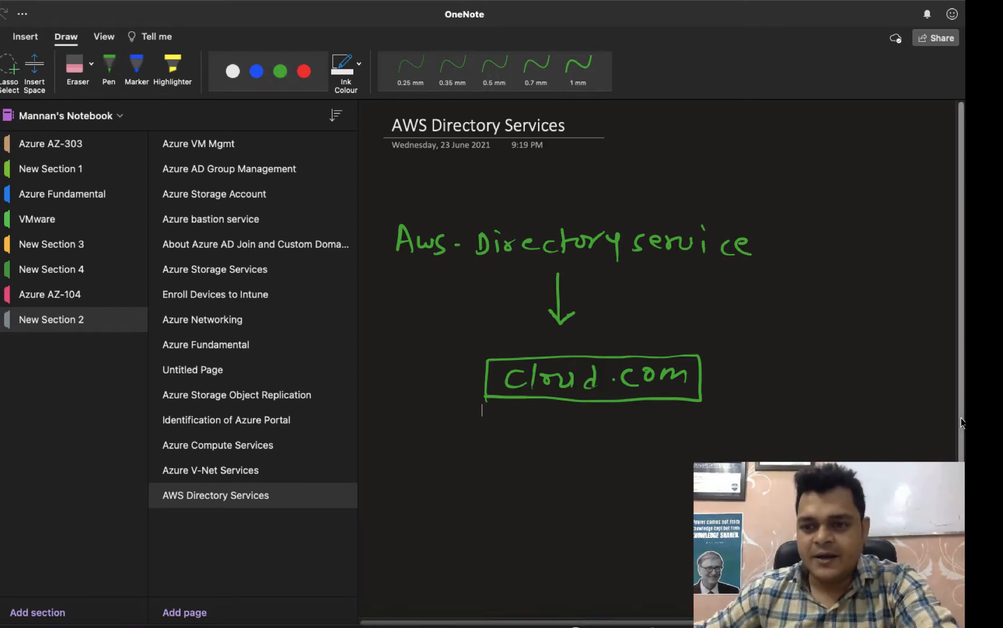
Draw an arrow from beneath the cloud.com rectangle to a small new box and label that box "Instance".
scroll(394, 381, down, 3)
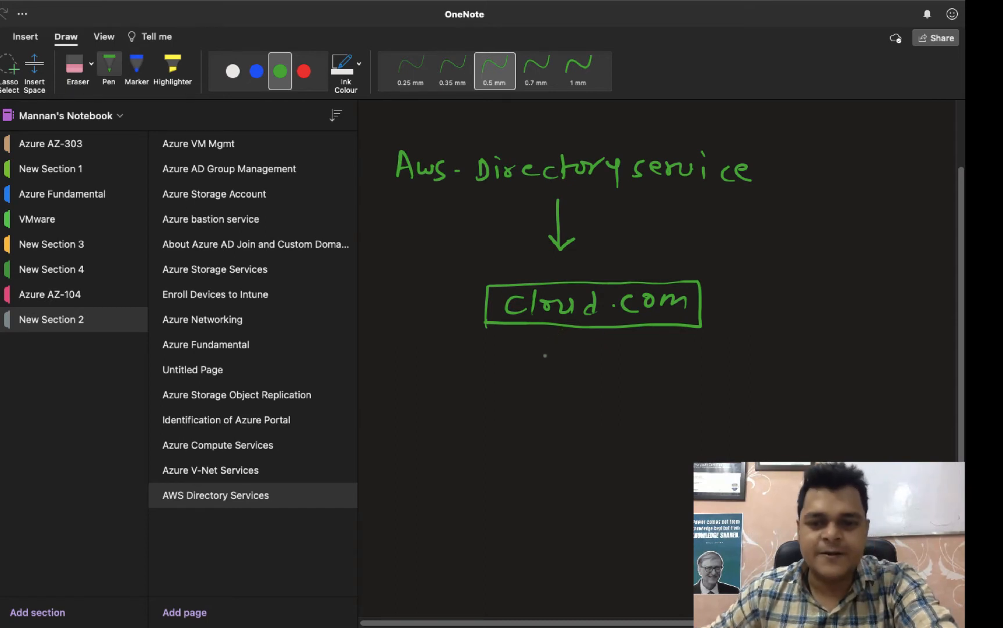
mouse_move(584, 331)
mouse_down()
mouse_move(583, 401)
mouse_move(646, 461)
mouse_move(677, 459)
mouse_move(709, 436)
mouse_move(752, 436)
mouse_move(771, 465)
mouse_up()
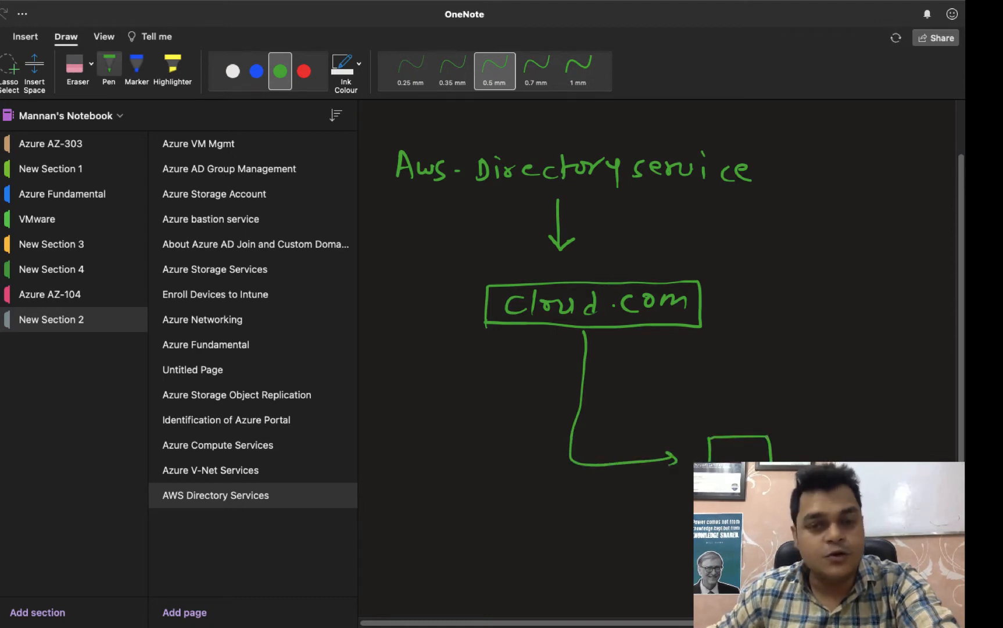
drag(697, 519, 683, 535)
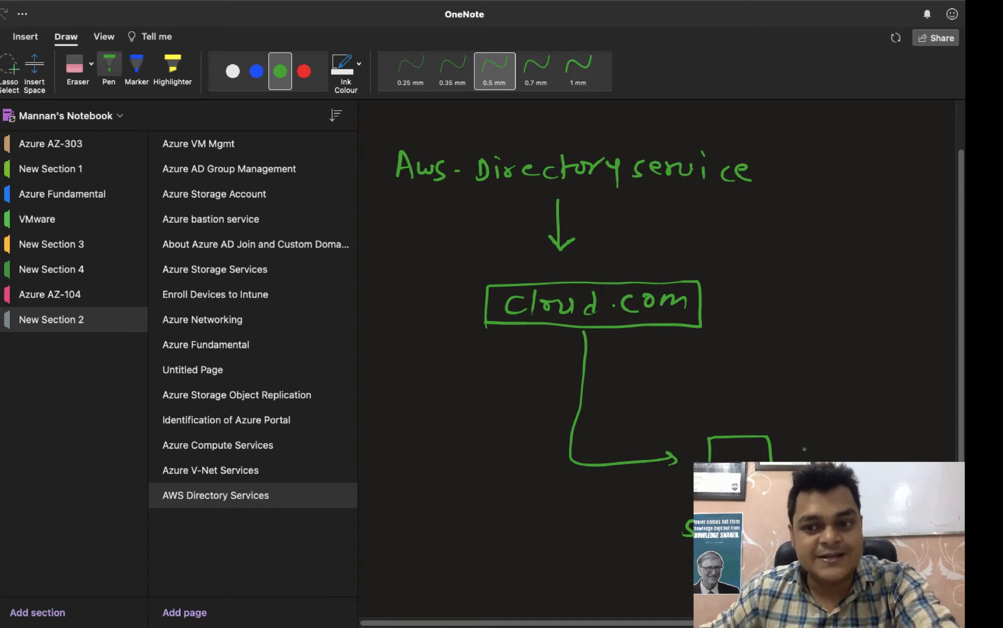
mouse_move(805, 449)
mouse_down()
mouse_move(809, 460)
mouse_move(850, 463)
mouse_up()
drag(843, 456, 888, 460)
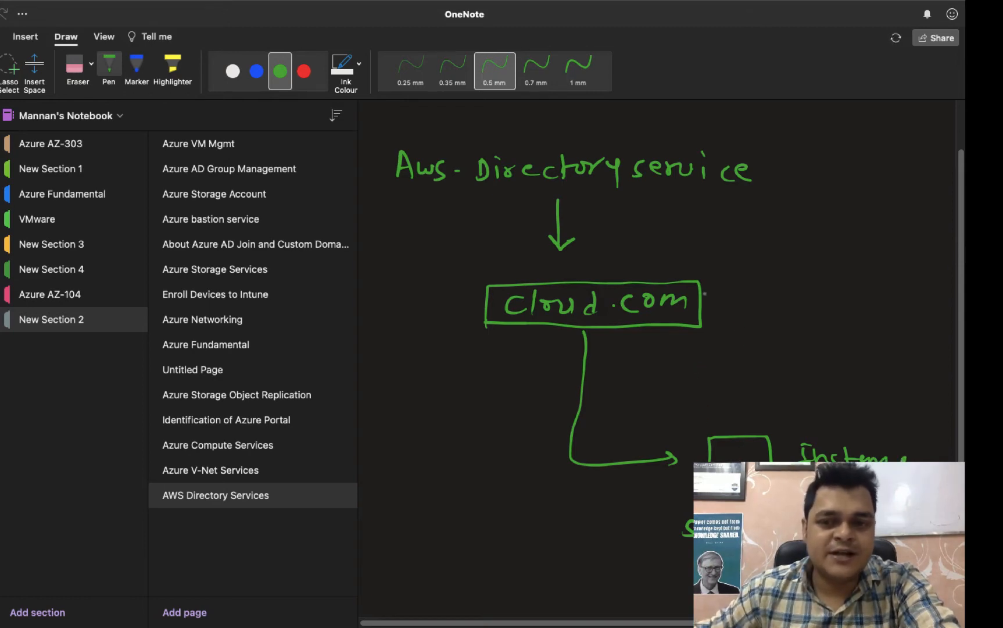
Draw a dashed arrow from the side of the cloud.com rectangle down into the instance box.
drag(706, 302, 715, 302)
drag(723, 303, 721, 324)
drag(716, 335, 718, 339)
drag(715, 349, 716, 379)
drag(714, 388, 715, 414)
drag(714, 418, 728, 457)
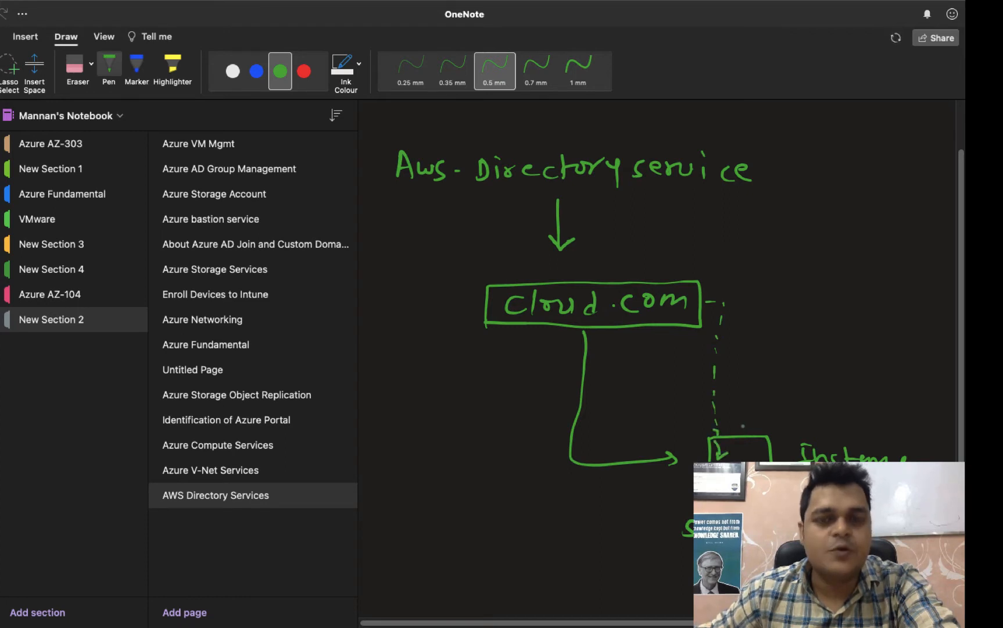
Handwrite "RSAT" above the Instance label and underline it.
drag(758, 378, 756, 402)
drag(758, 379, 783, 400)
mouse_move(805, 393)
mouse_down()
mouse_move(810, 386)
mouse_move(821, 401)
mouse_move(841, 402)
mouse_move(854, 376)
mouse_up()
drag(777, 412, 808, 410)
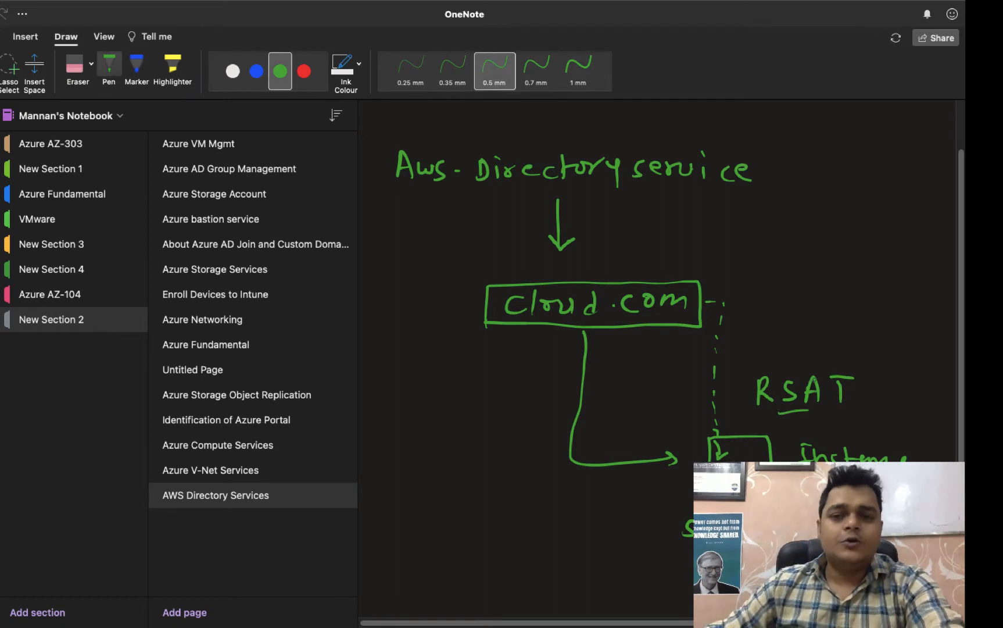
key(Escape)
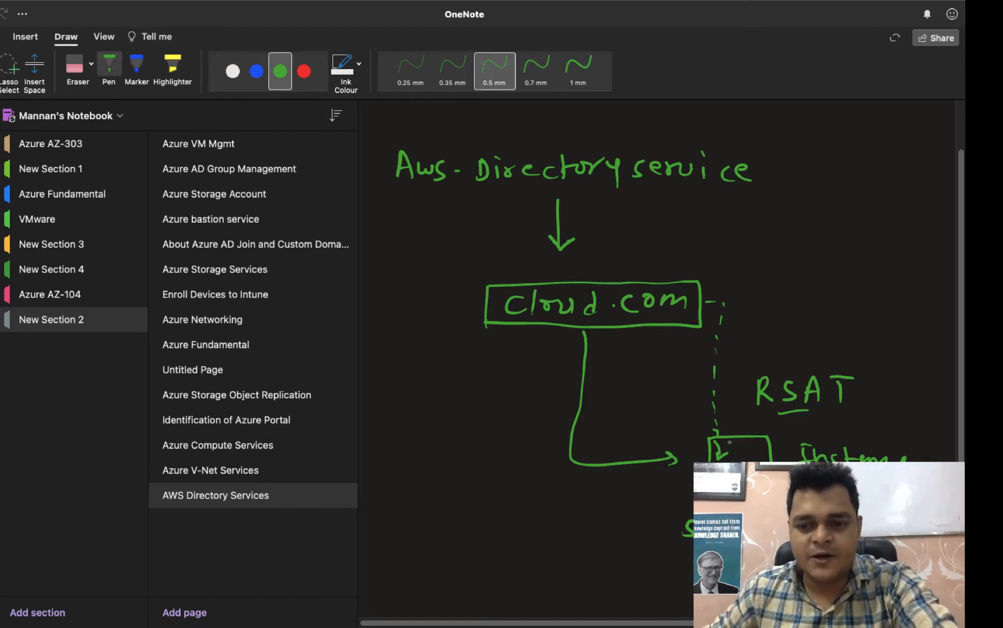
Add short horizontal strokes inside the instance box and a check mark above the cloud.com rectangle.
drag(728, 444, 744, 444)
drag(729, 453, 761, 445)
drag(746, 453, 760, 452)
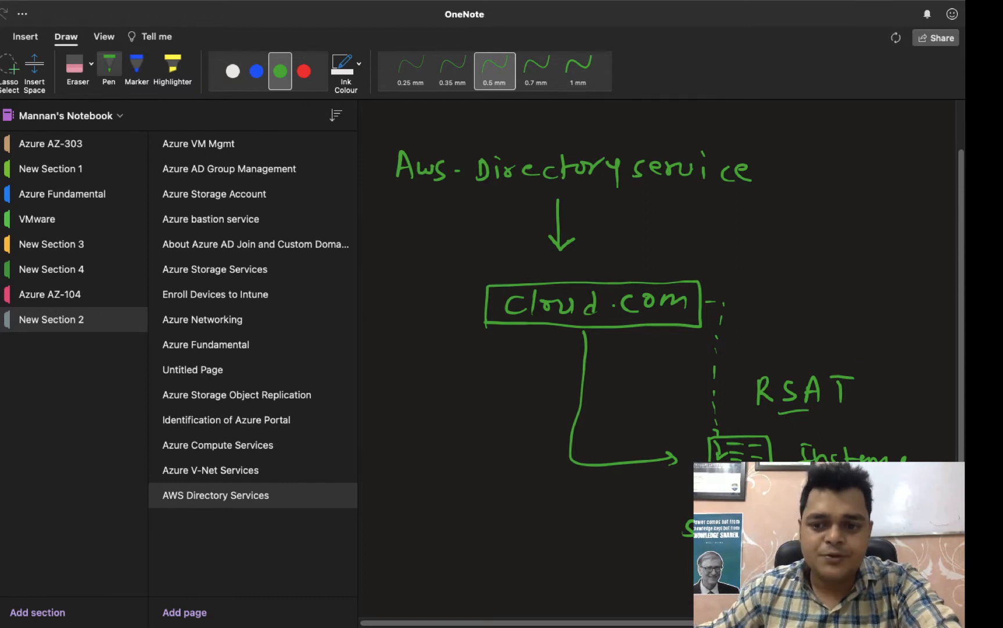
drag(615, 272, 637, 267)
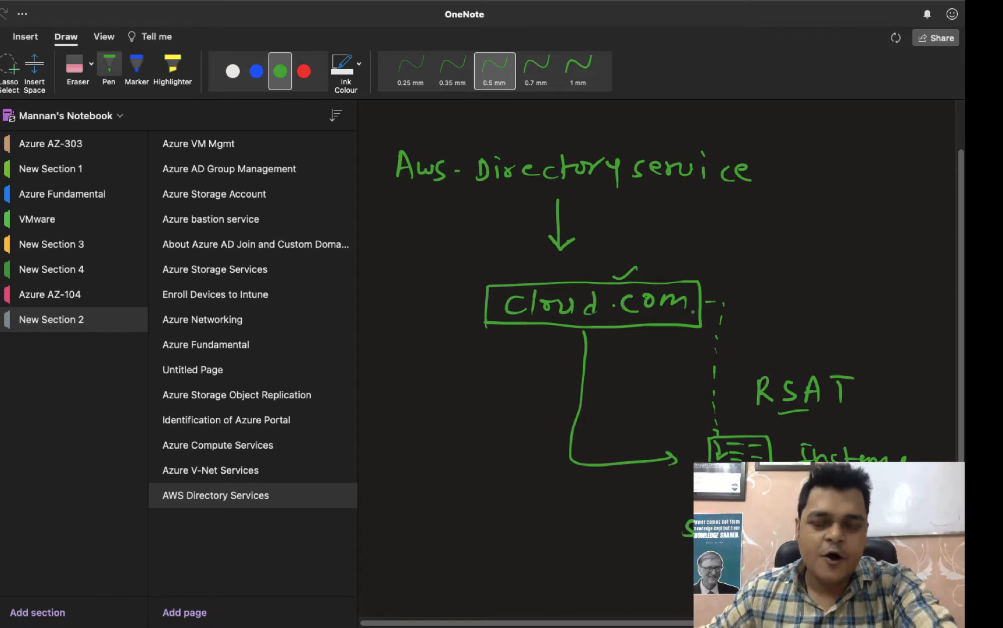
key(Escape)
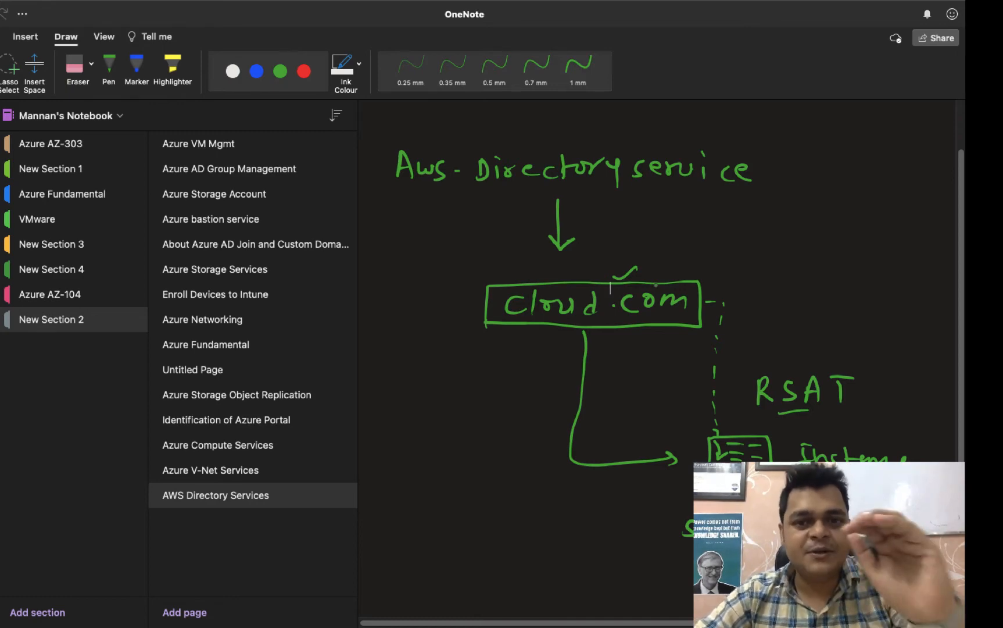
Switch back to the AWS console in Chrome and open Directory Service in a new tab.
key(ctrl+Left)
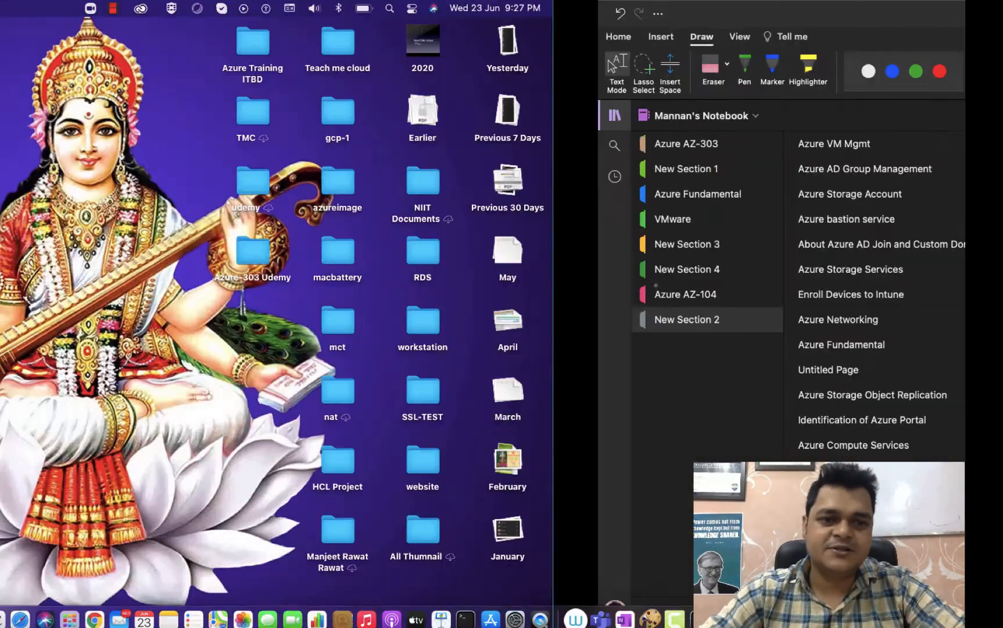
click(93, 608)
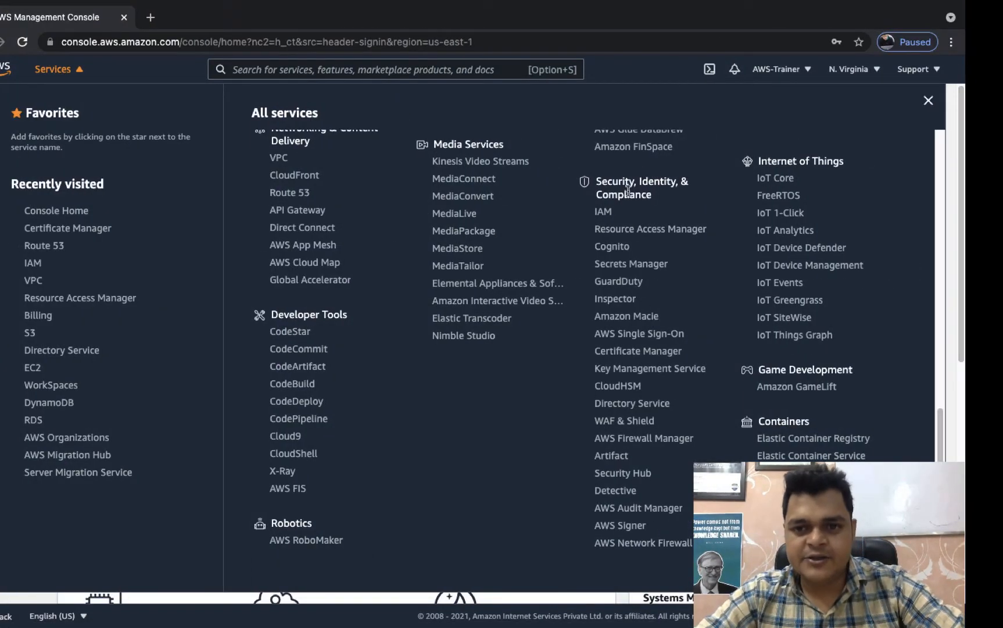
drag(651, 168, 574, 187)
click(747, 193)
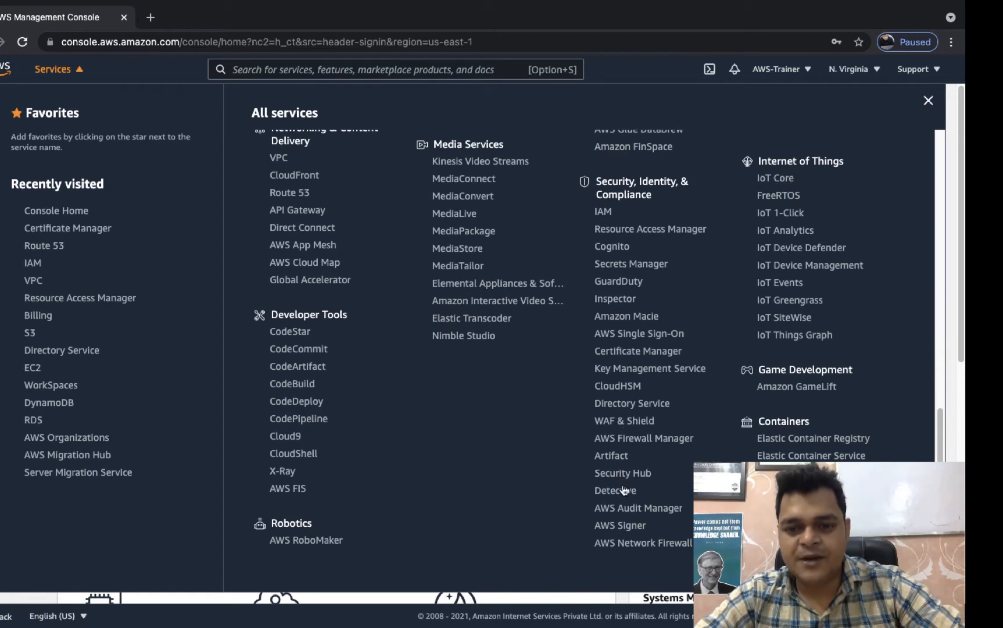
right_click(620, 403)
click(657, 405)
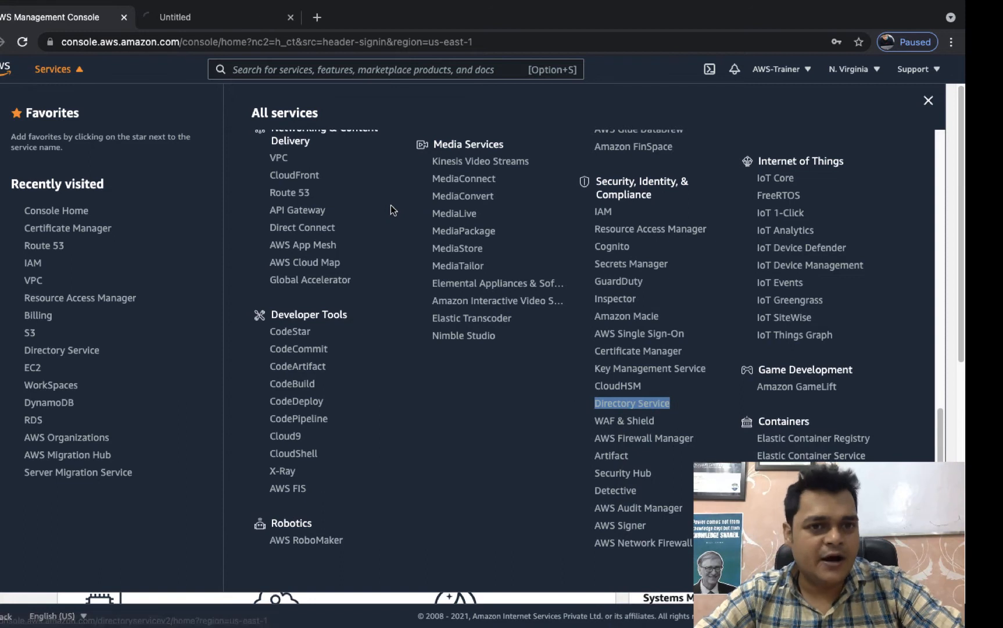
click(186, 18)
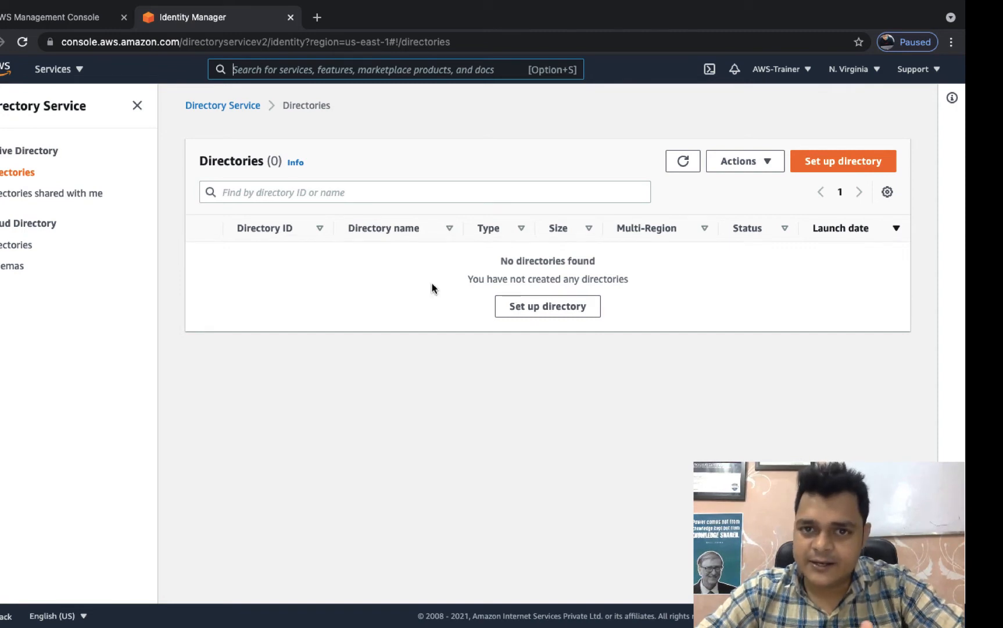
Start setting up a directory and select Simple AD as the directory type.
click(847, 165)
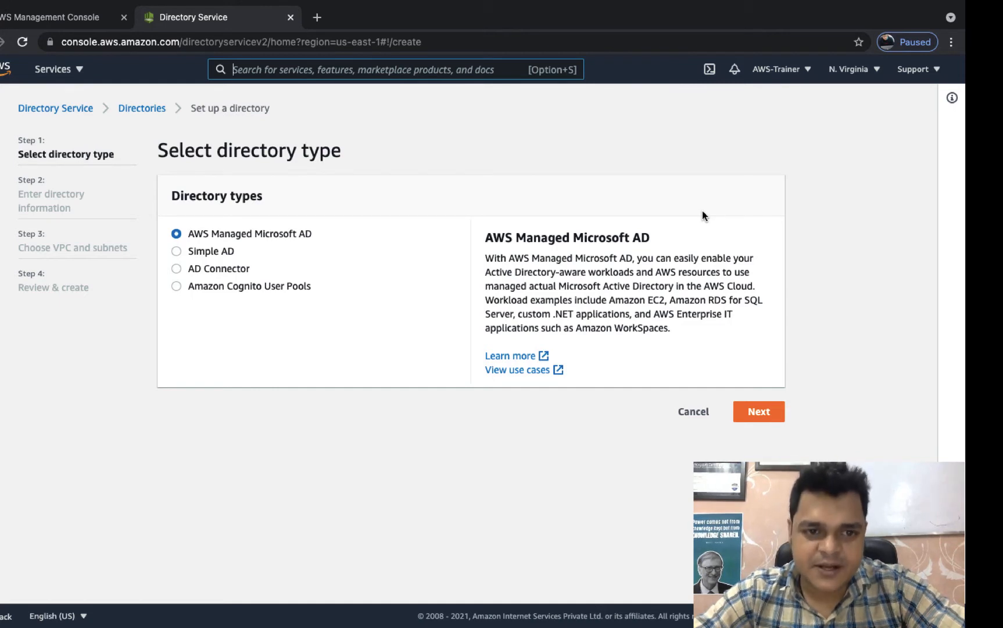
click(214, 249)
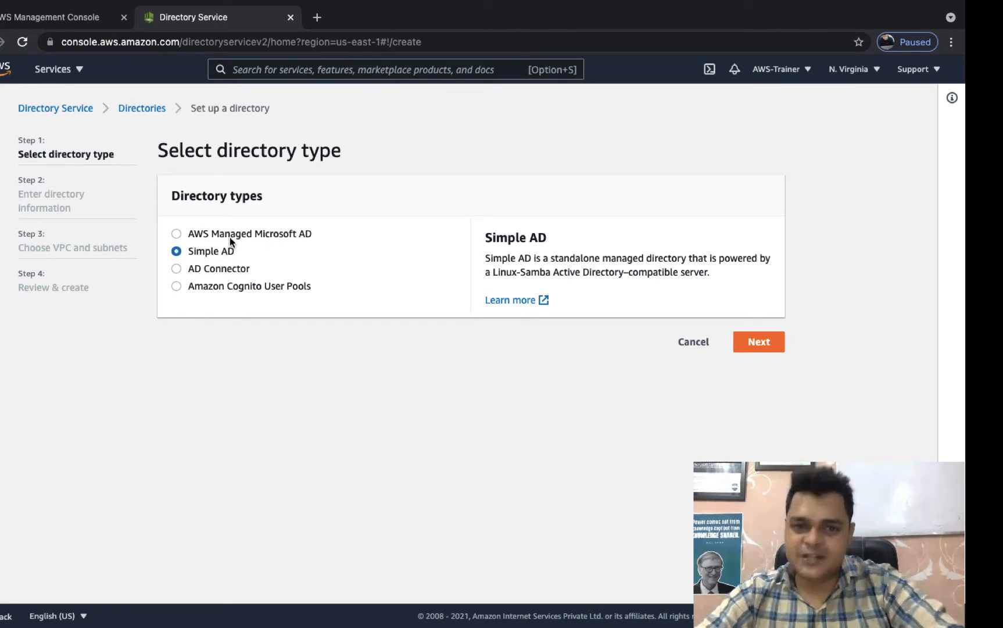
View the AD Connector and Amazon Cognito User Pools descriptions, and continue with AWS Managed Microsoft AD as the directory type.
click(212, 271)
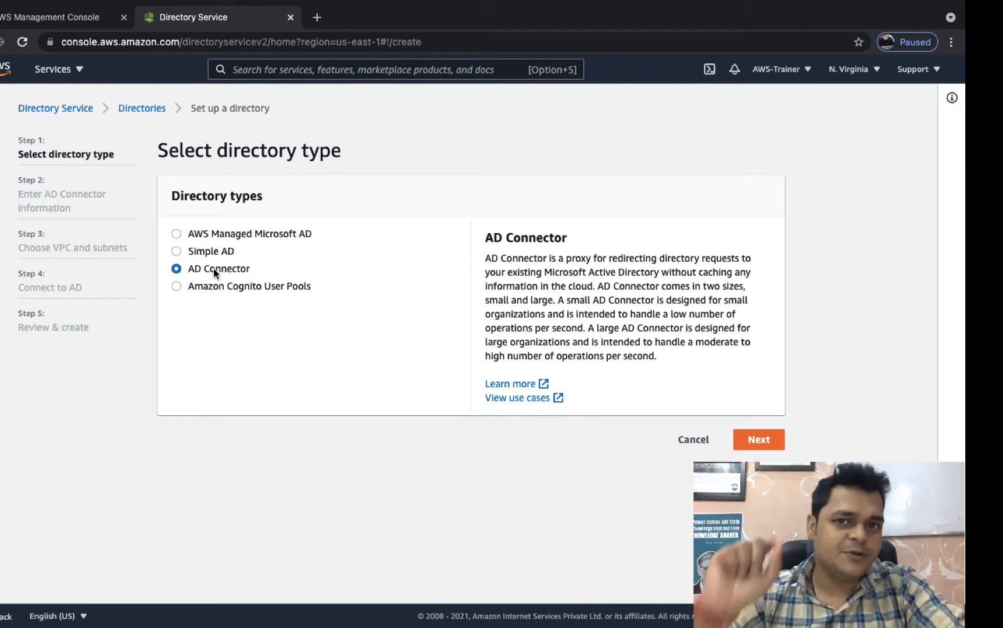
click(219, 290)
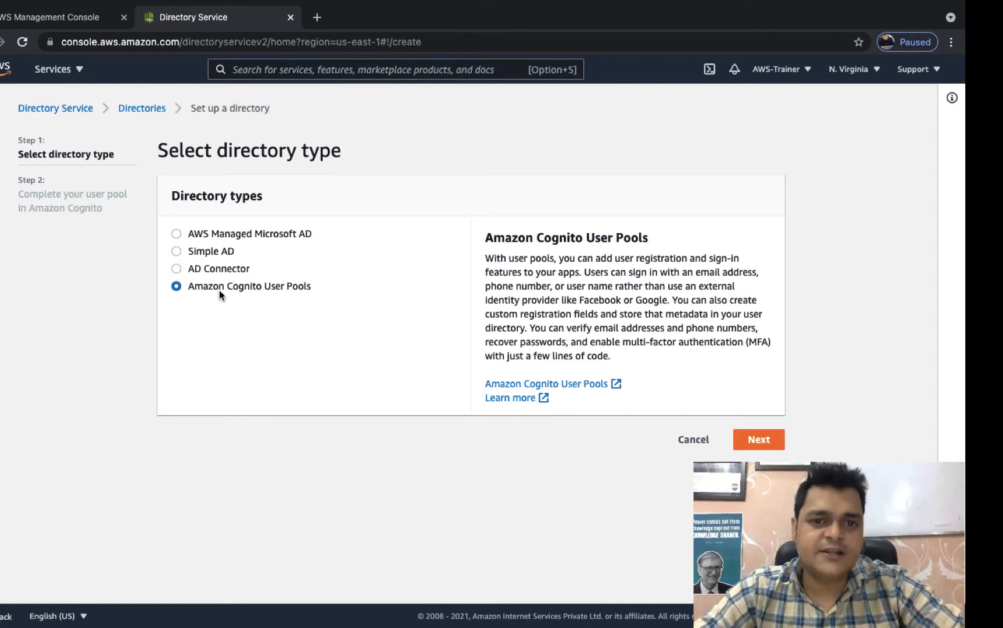
click(231, 234)
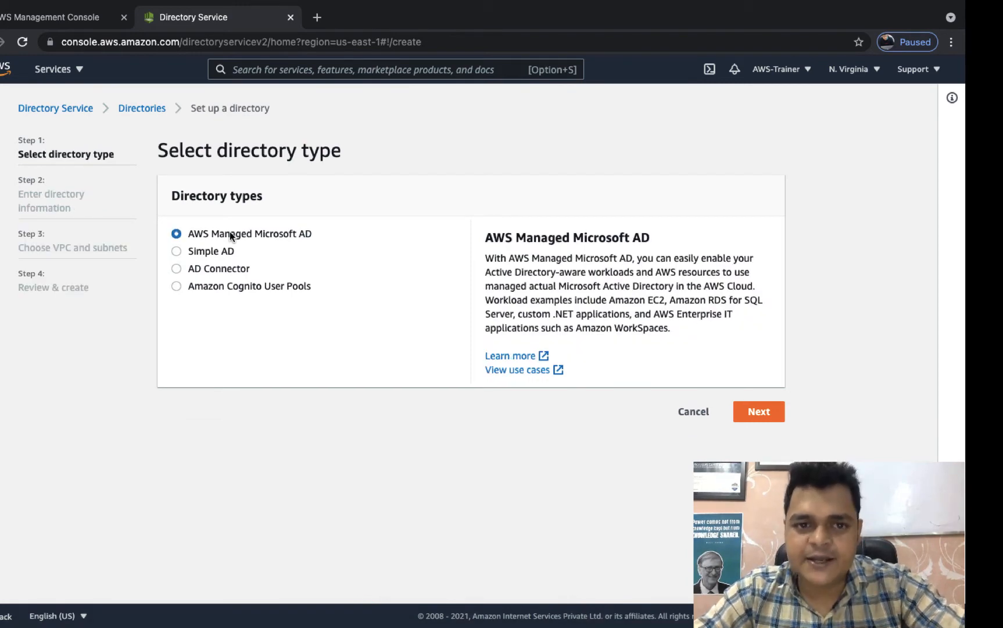
click(759, 414)
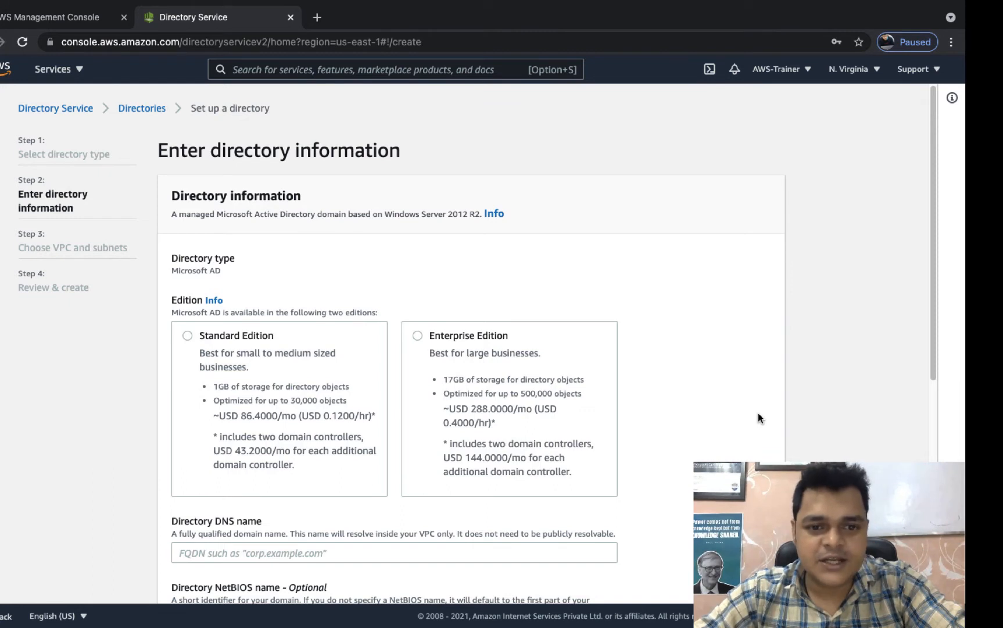
Compare the object limits of the Standard and Enterprise editions and choose Standard Edition for the directory.
click(200, 343)
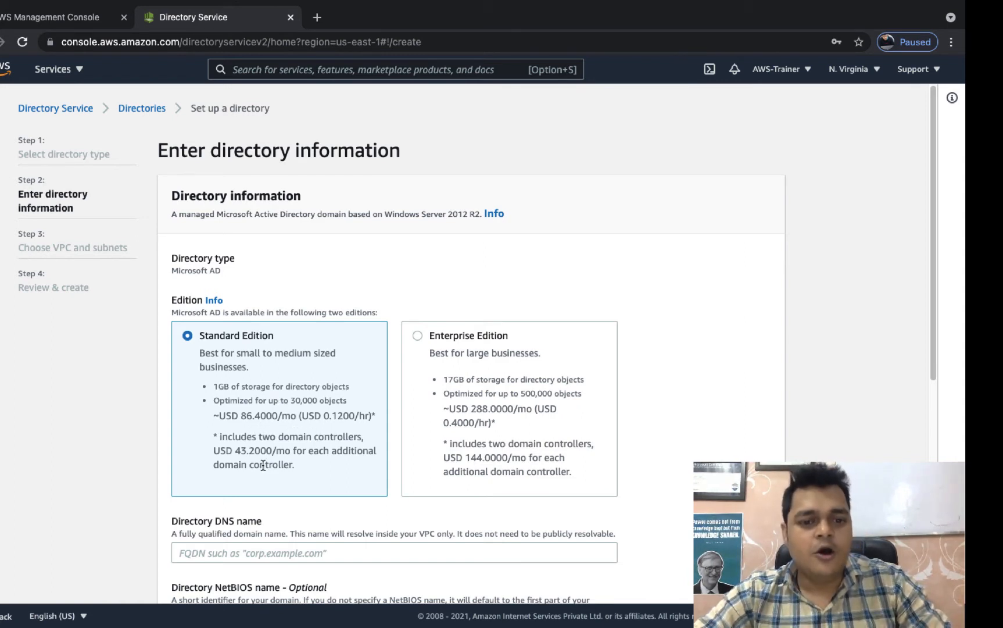
scroll(305, 465, down, 2)
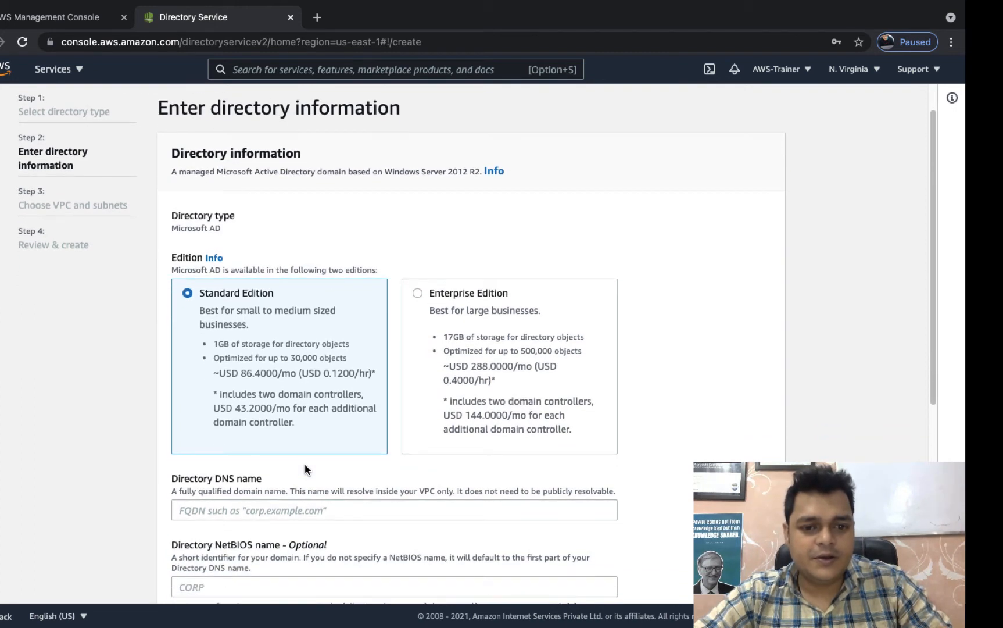
scroll(300, 442, down, 4)
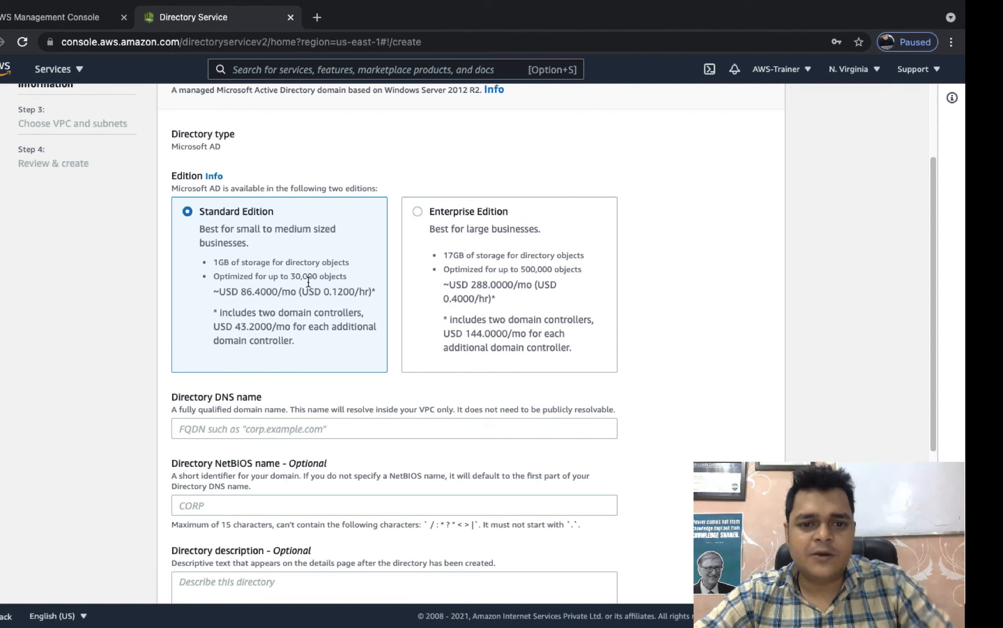
drag(318, 276, 289, 273)
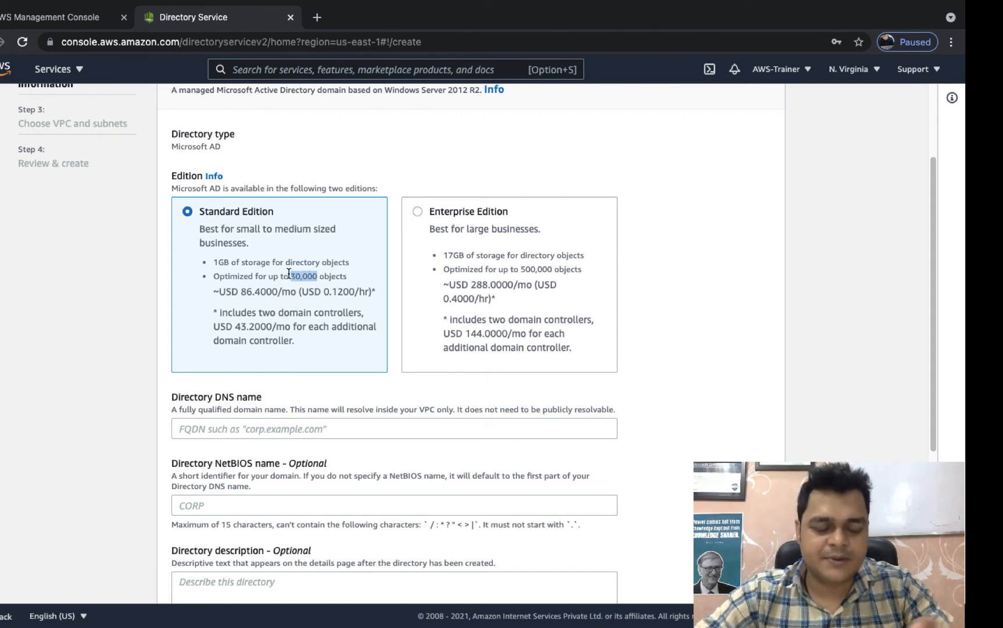
click(450, 210)
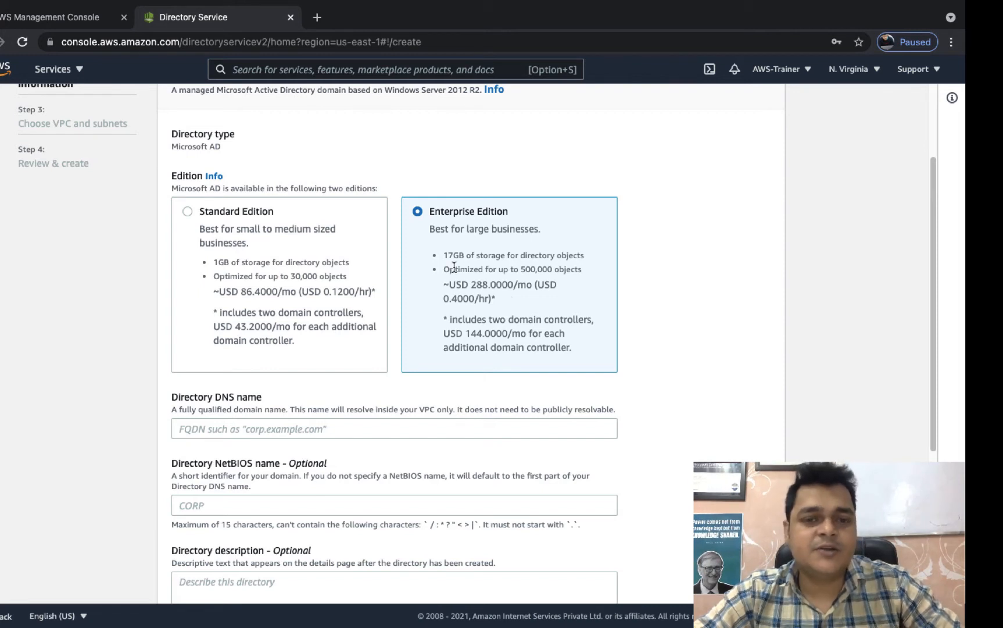
drag(552, 270, 516, 269)
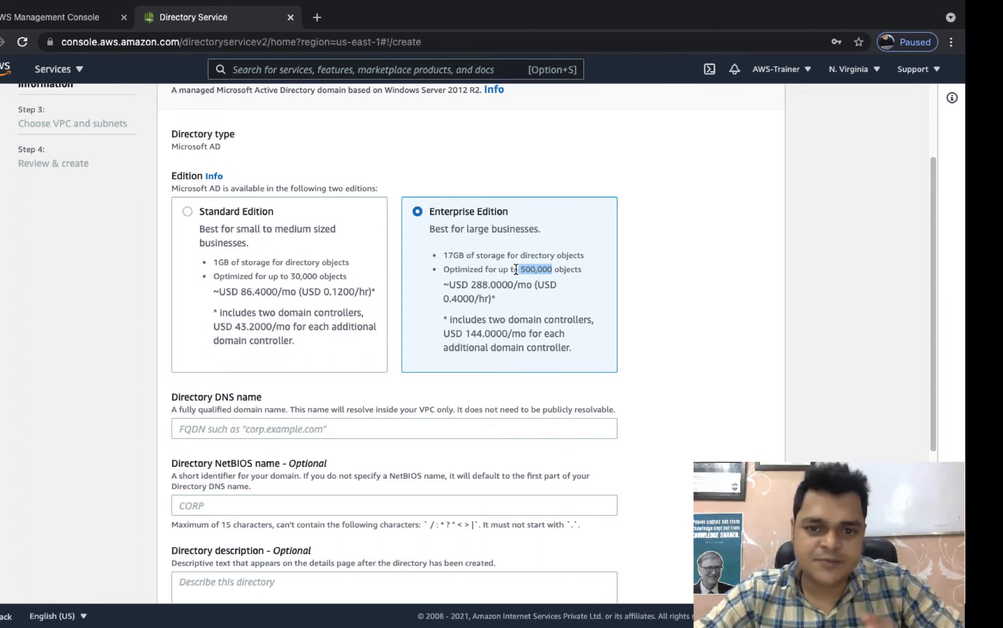
click(205, 212)
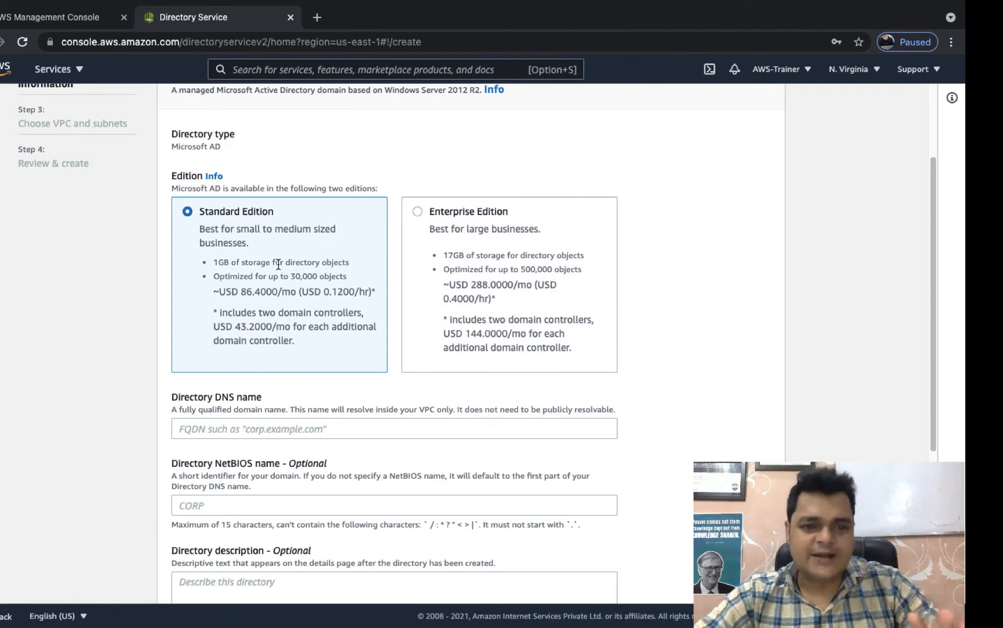
Set the directory DNS name to cloud.com and leave the optional NetBIOS name blank.
scroll(279, 265, down, 5)
click(250, 277)
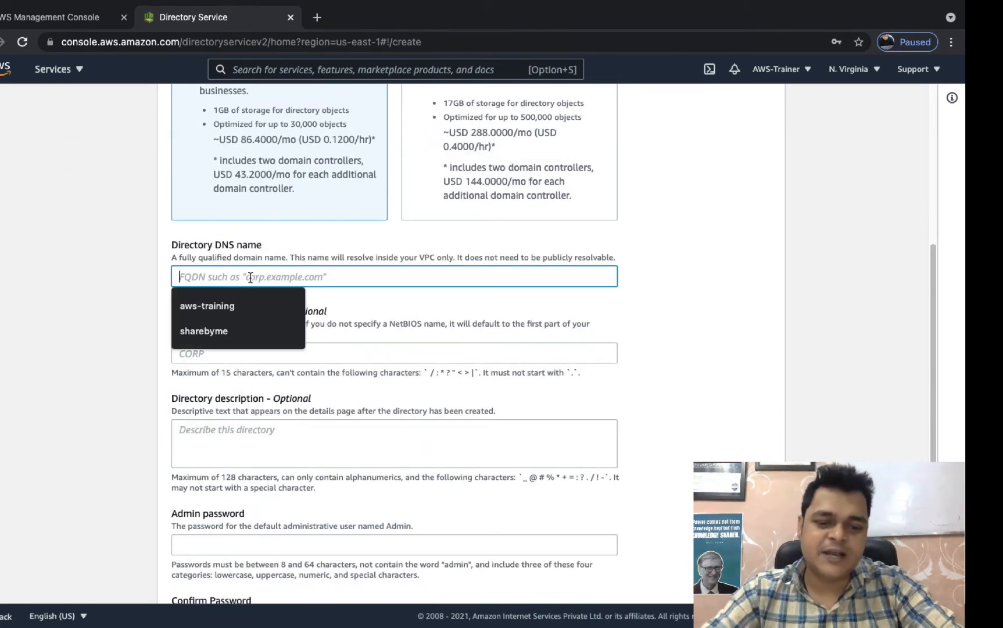
text(cloud.co)
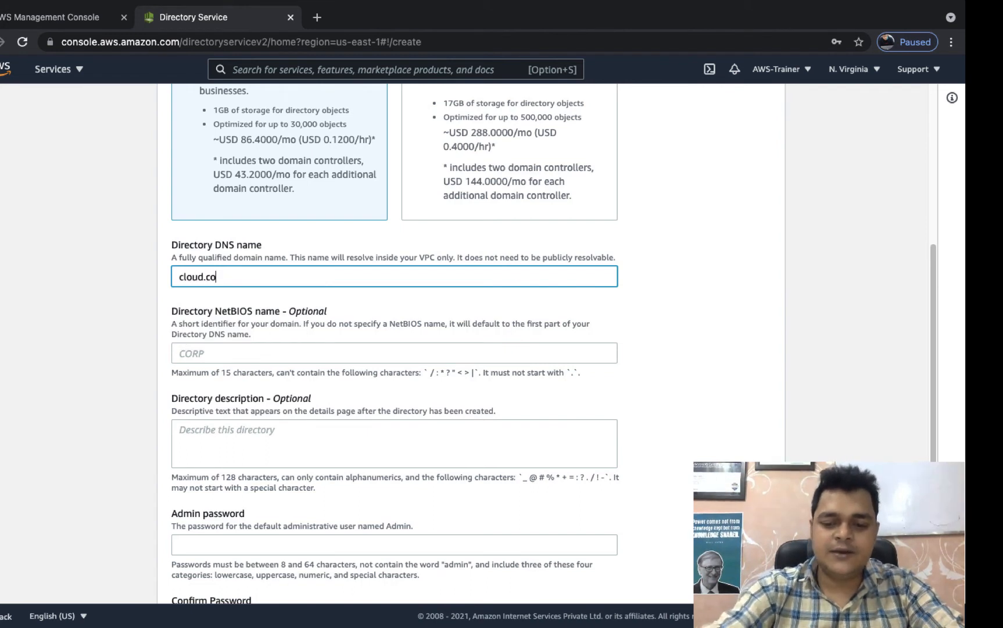
text(m)
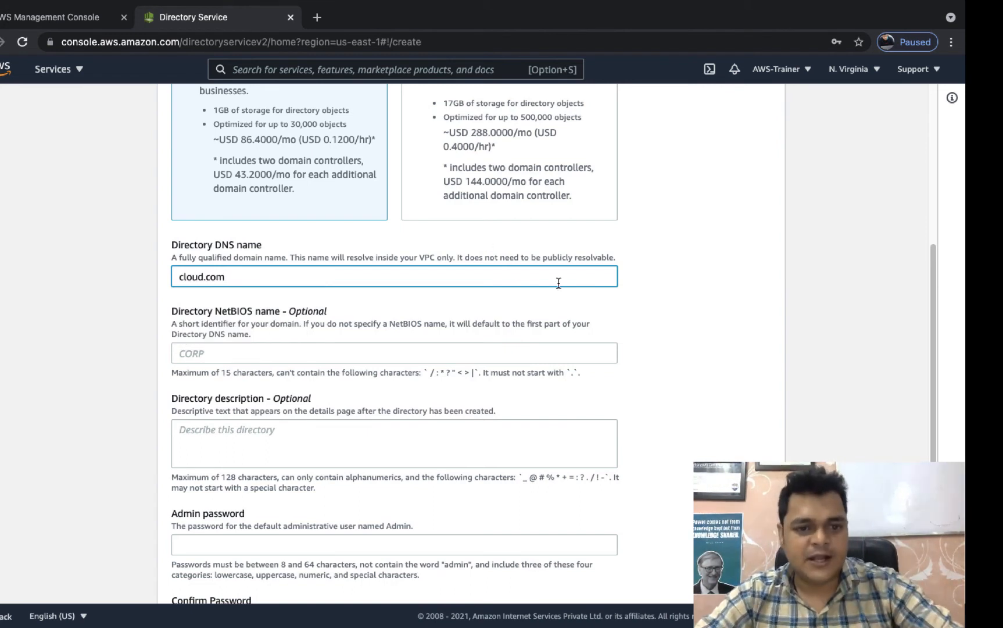
click(304, 352)
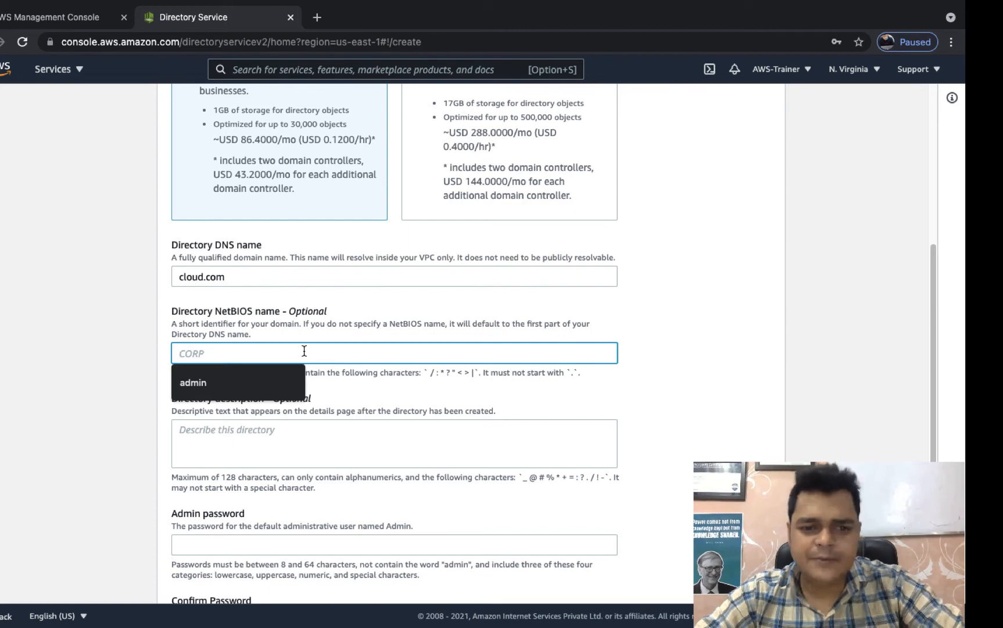
click(636, 361)
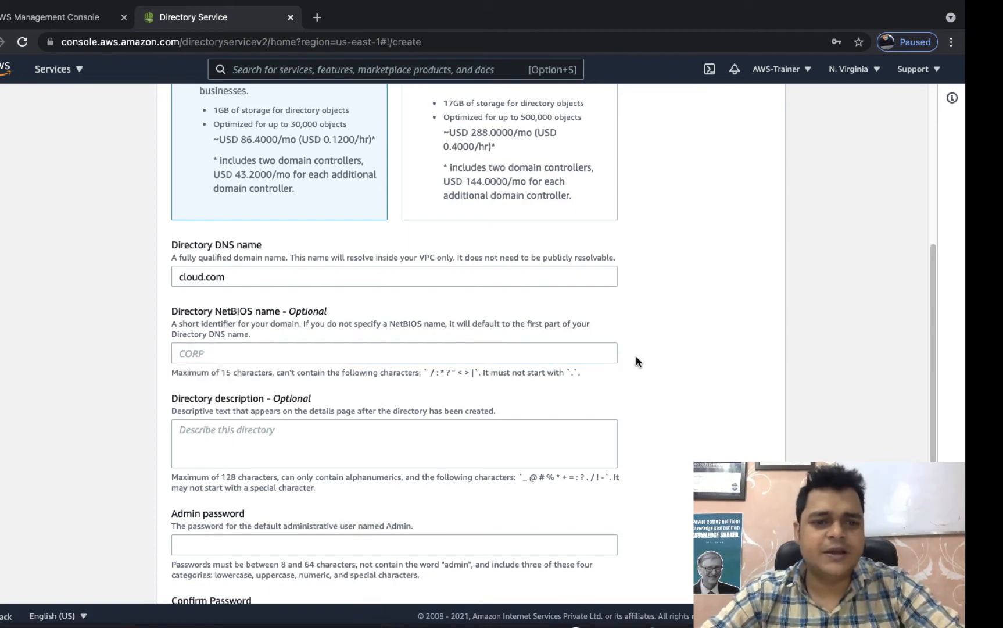
Enter the admin password for the directory and repeat it in the Confirm Password field.
scroll(279, 439, down, 3)
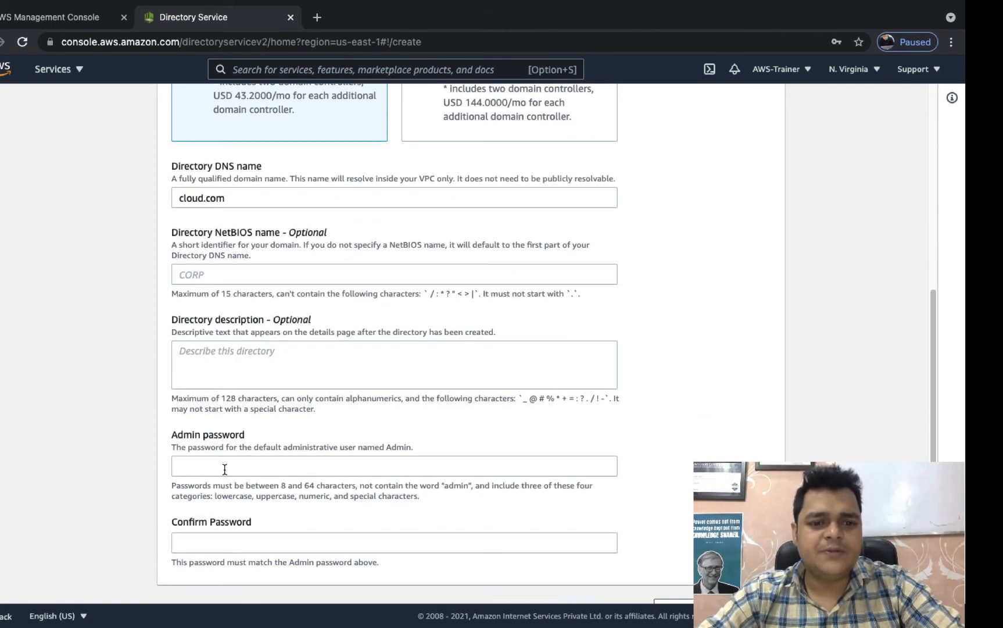
click(225, 469)
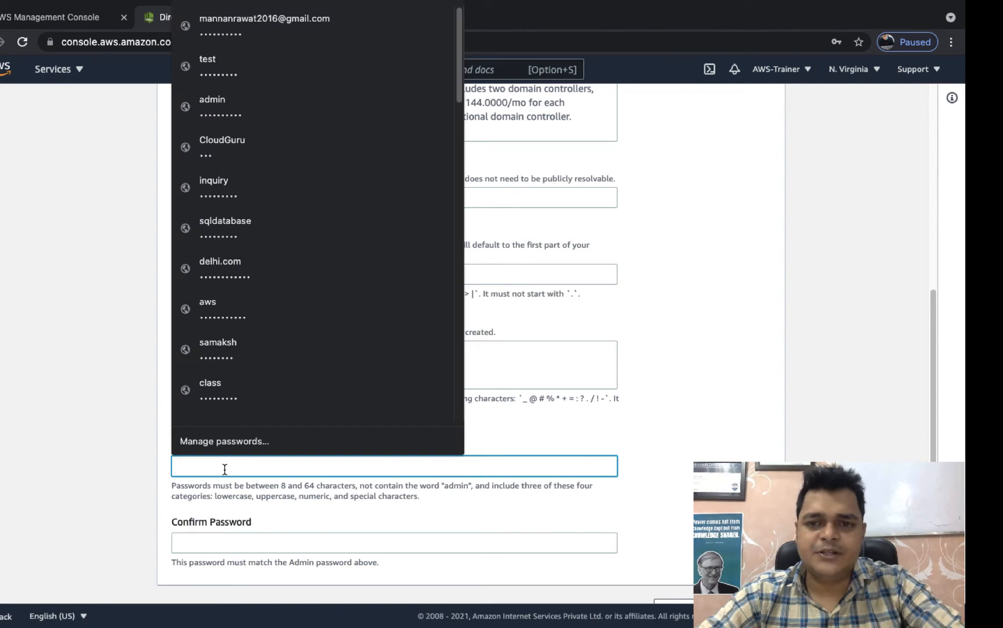
click(571, 404)
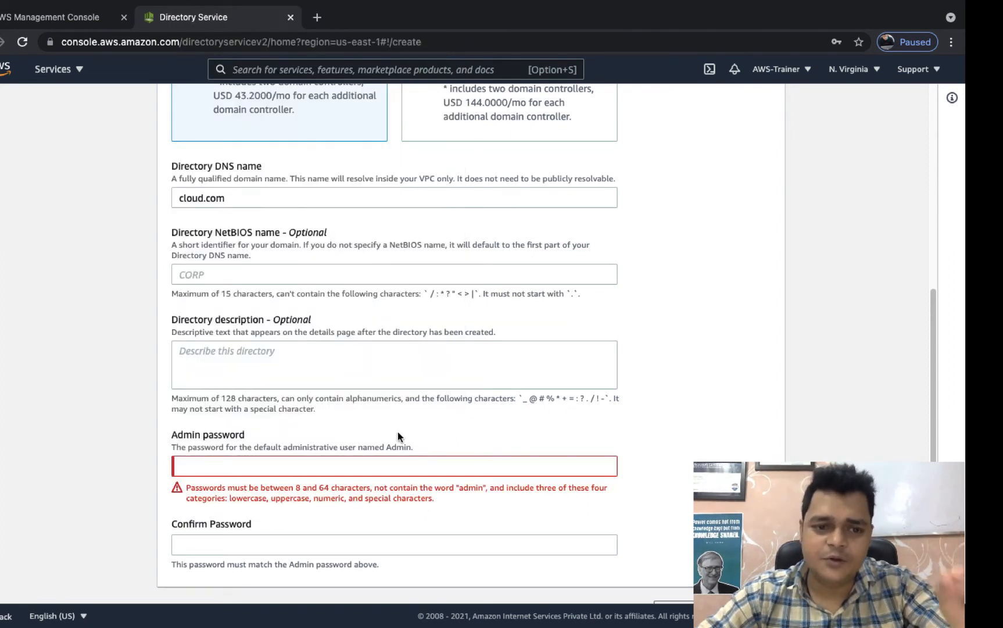
click(273, 468)
text(••••••••)
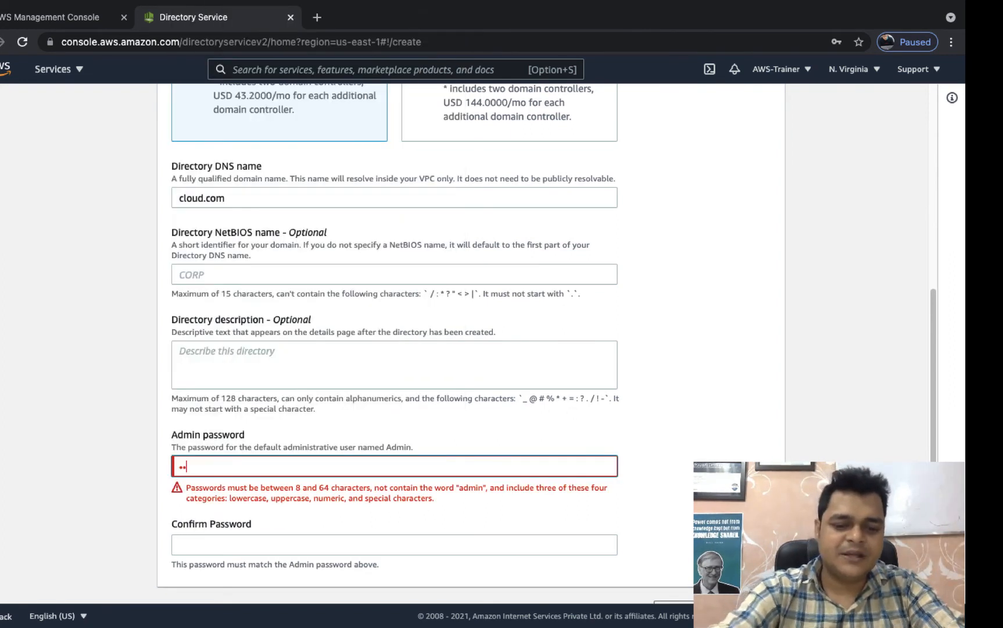
text(•••)
key(Tab)
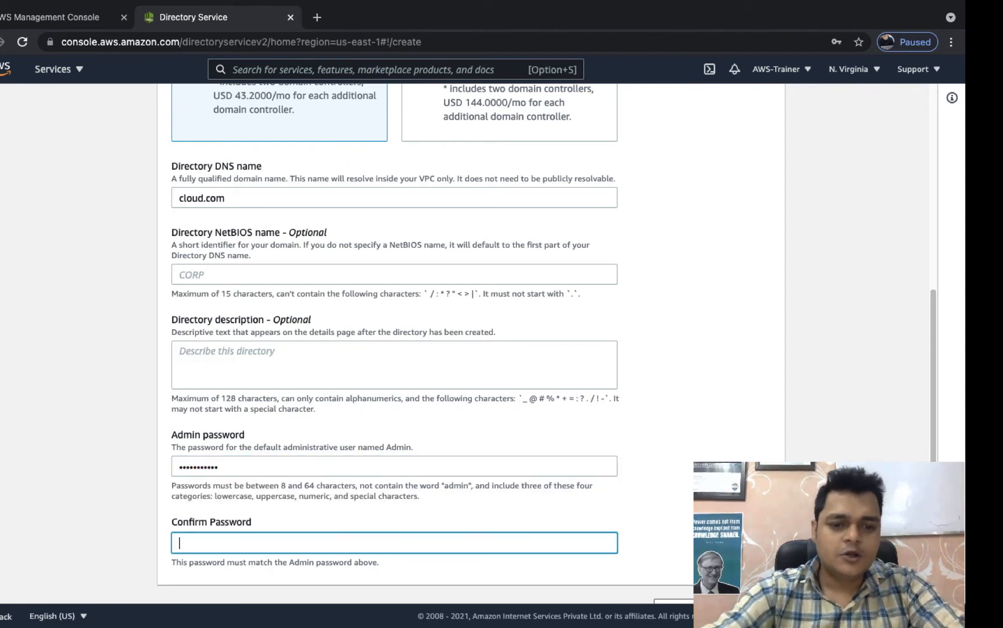
text(•••••••••••)
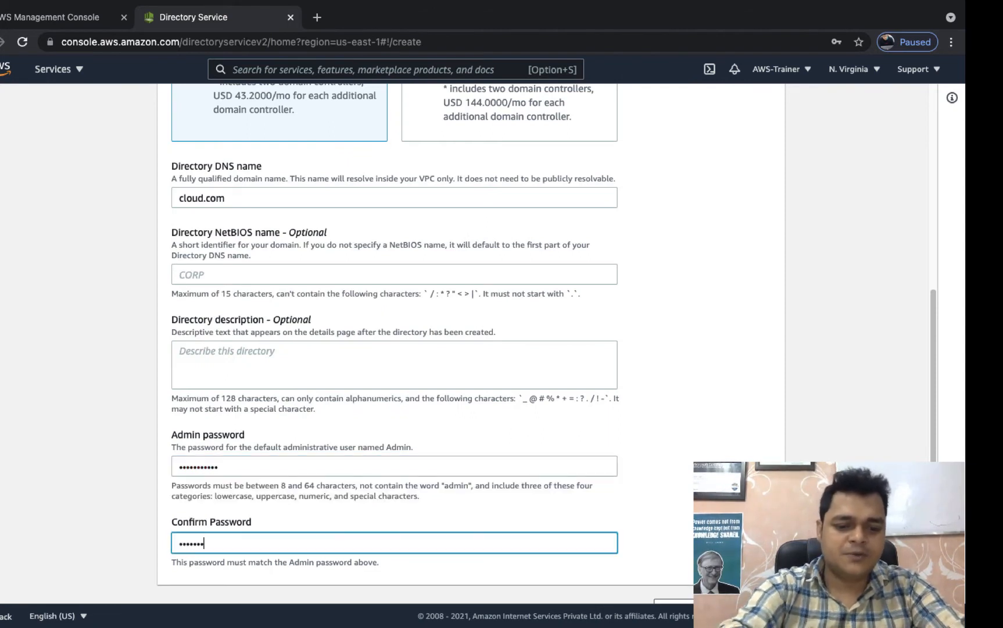
text(•)
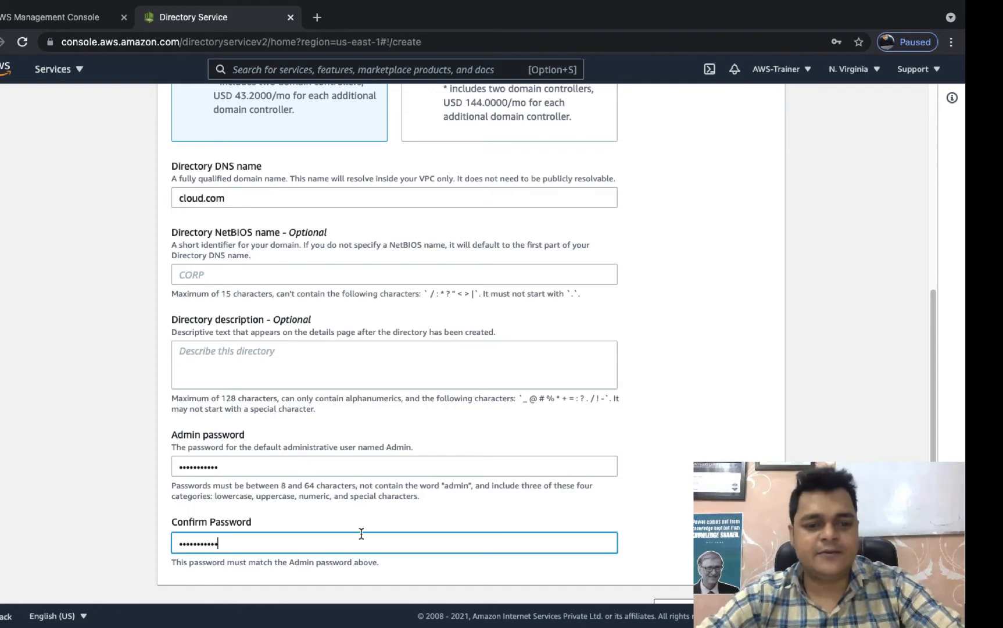
Review the directory information, continue to the VPC and subnets settings, and decline the browser's offer to update the saved password.
scroll(361, 533, down, 1)
scroll(269, 400, up, 6)
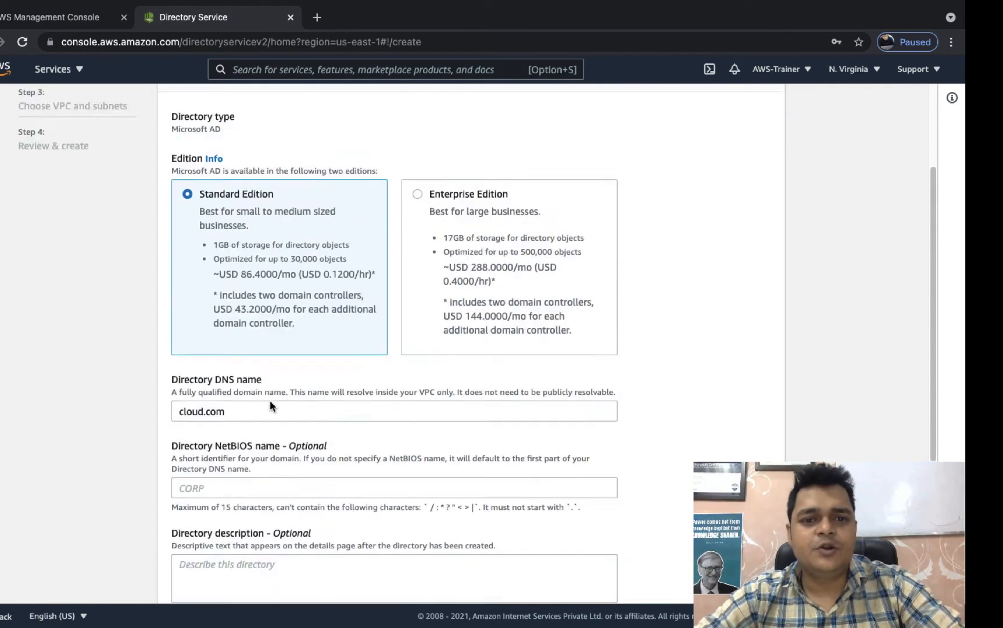
scroll(348, 302, down, 6)
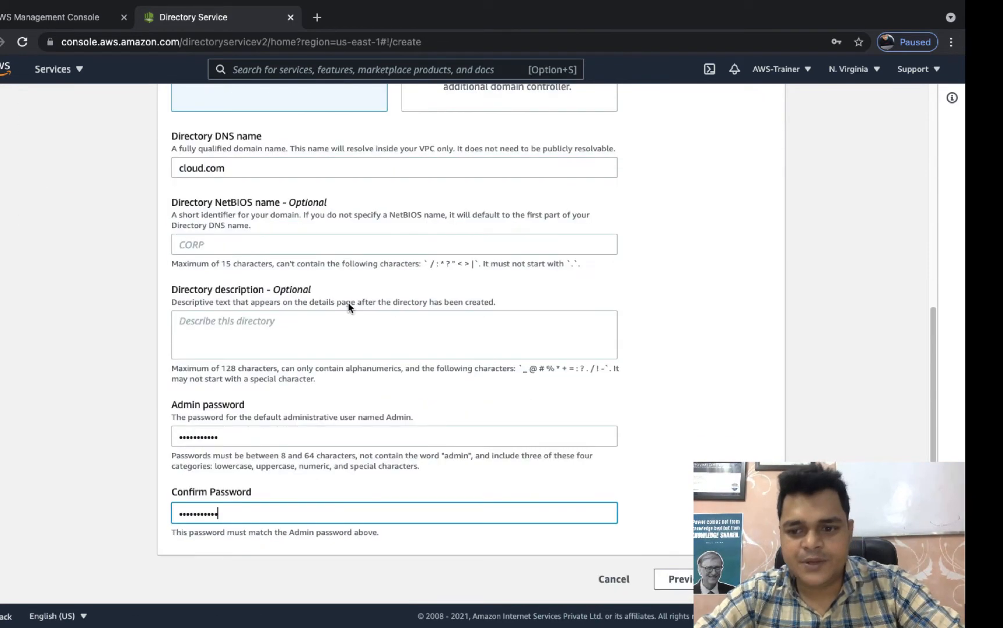
click(759, 579)
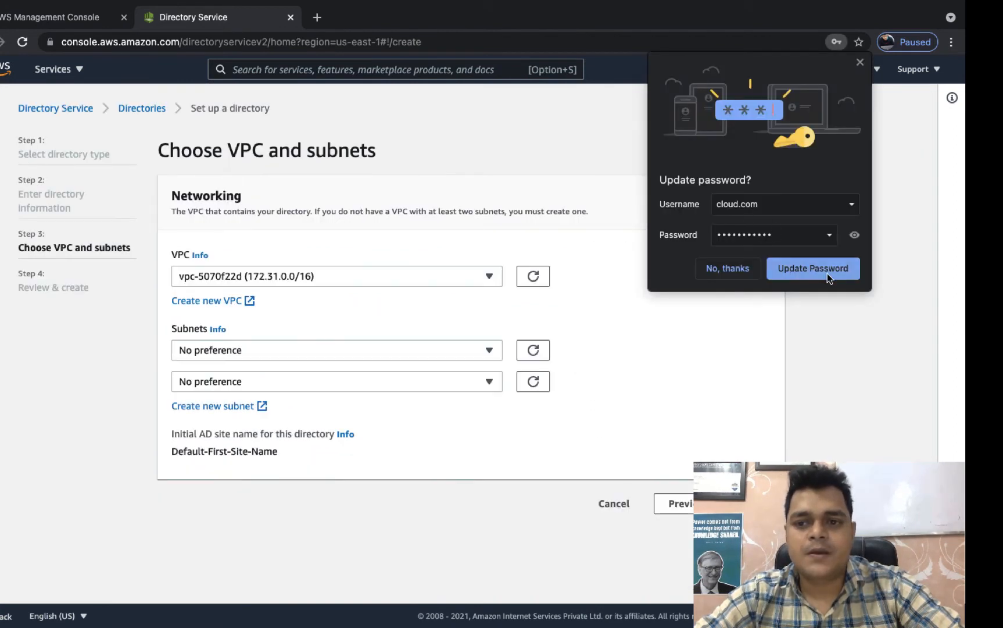
click(741, 265)
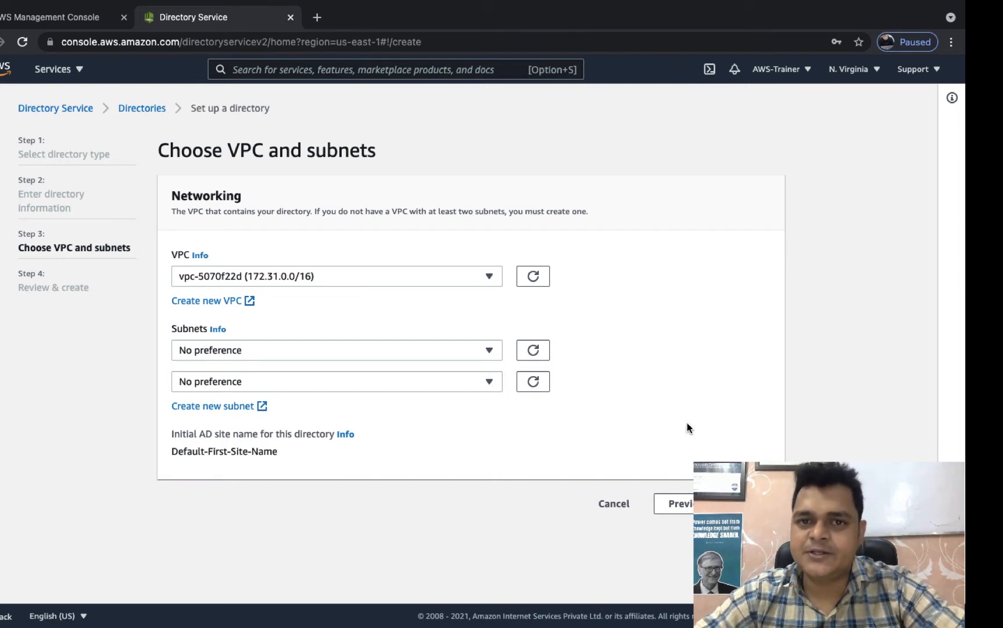
Accept the default VPC with no subnet preference, create the directory, and dismiss the "Did you know?" notice.
click(759, 504)
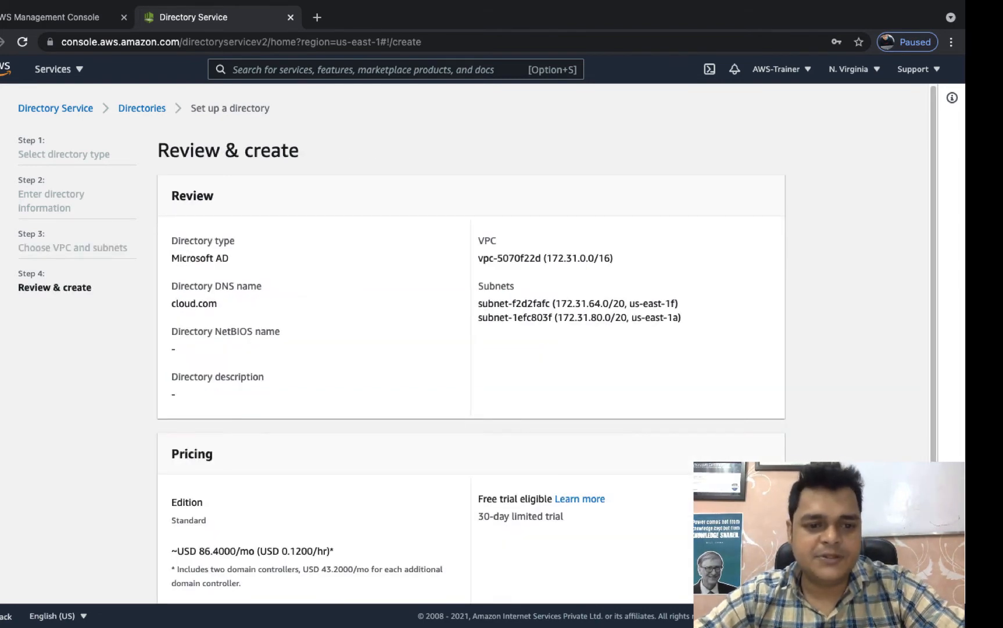
scroll(477, 343, down, 2)
click(732, 579)
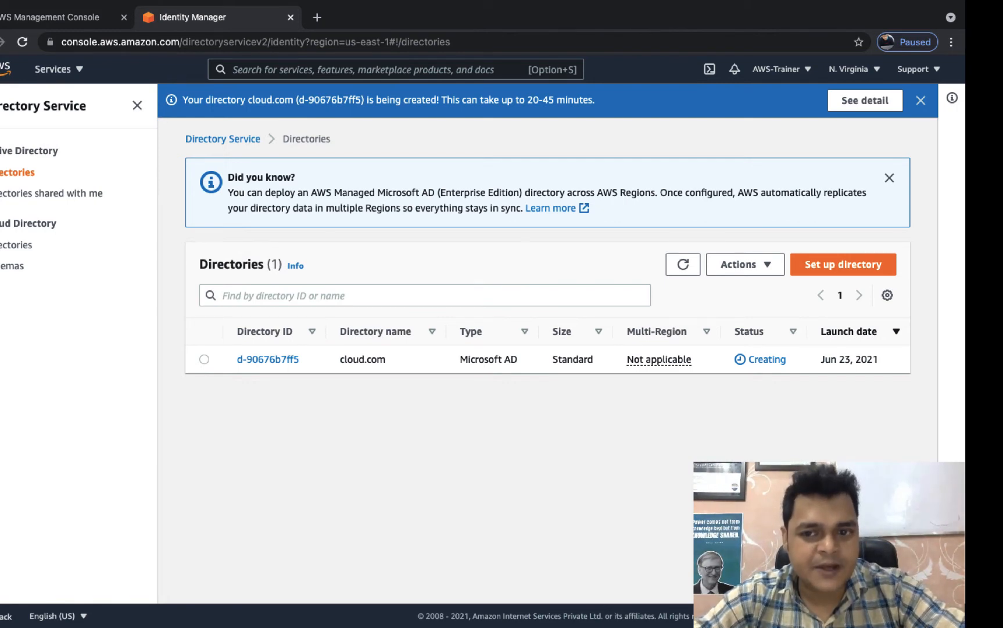
click(890, 177)
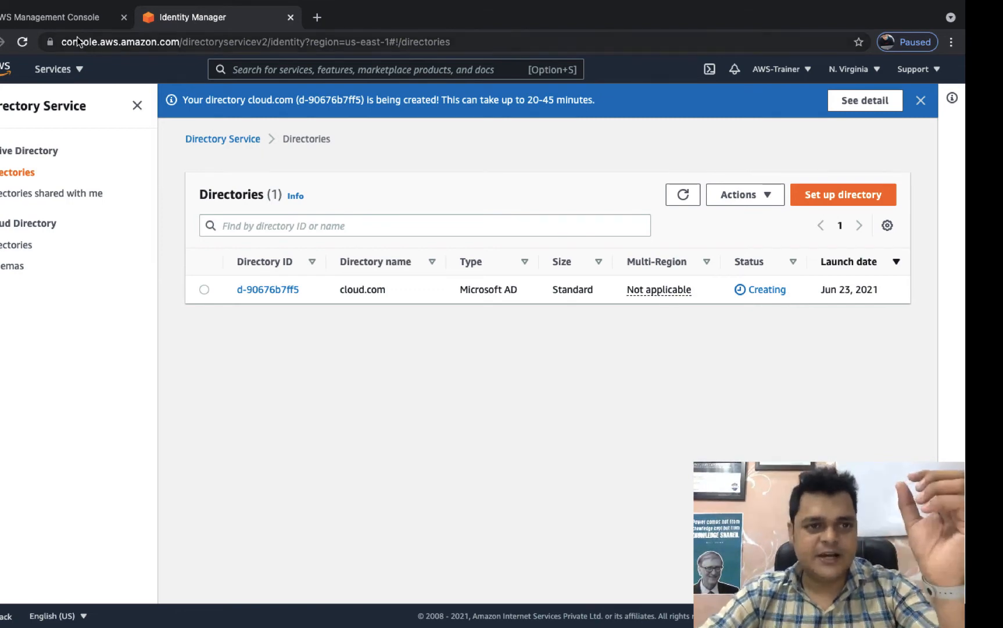
Open EC2 from the AWS services list in a new browser tab and start the launch instance wizard.
click(57, 19)
scroll(293, 168, up, 10)
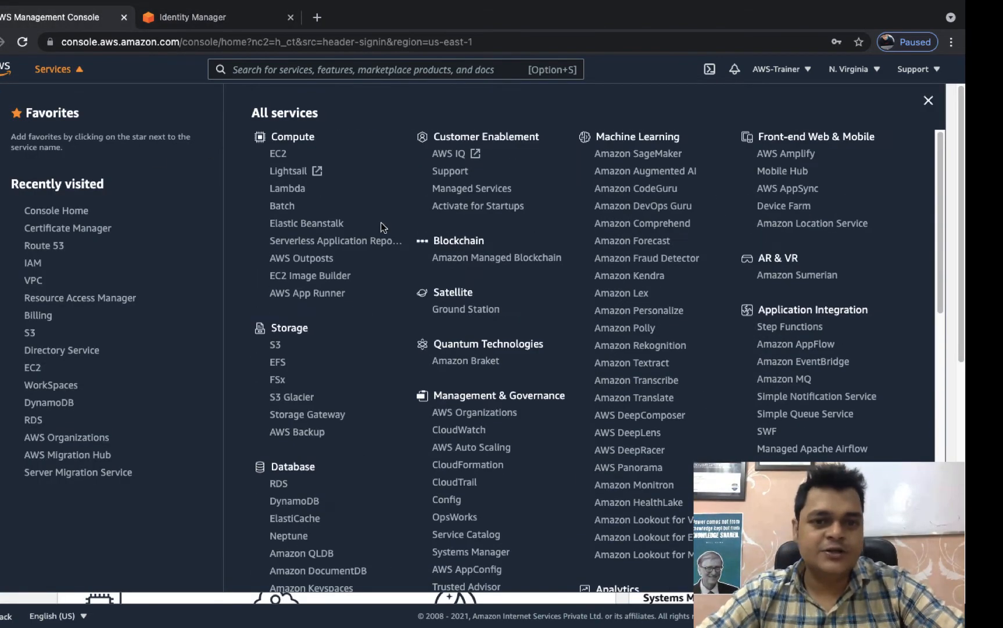
right_click(282, 156)
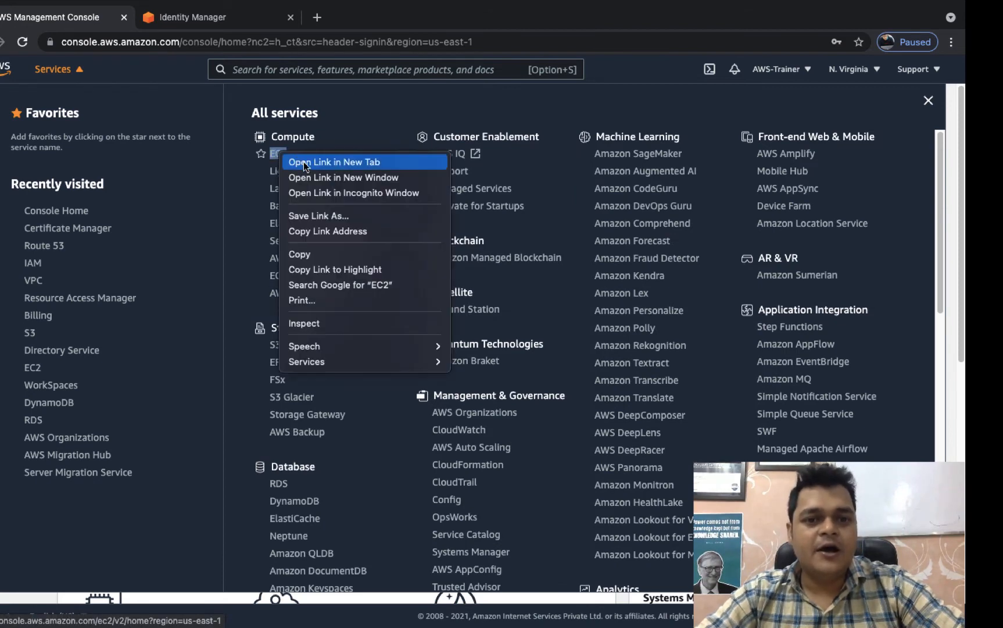
click(303, 162)
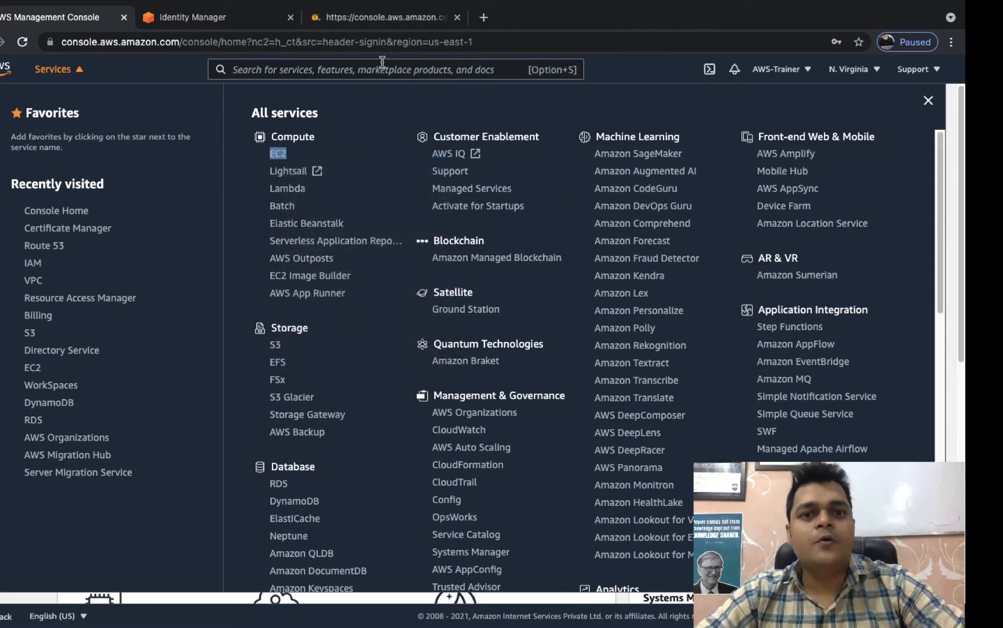
click(395, 17)
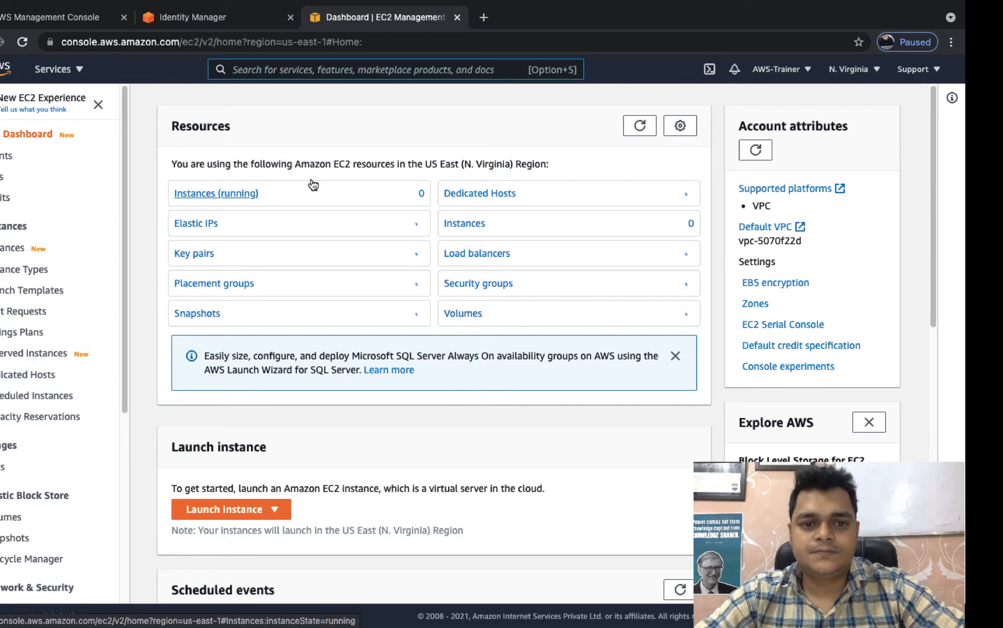
click(247, 508)
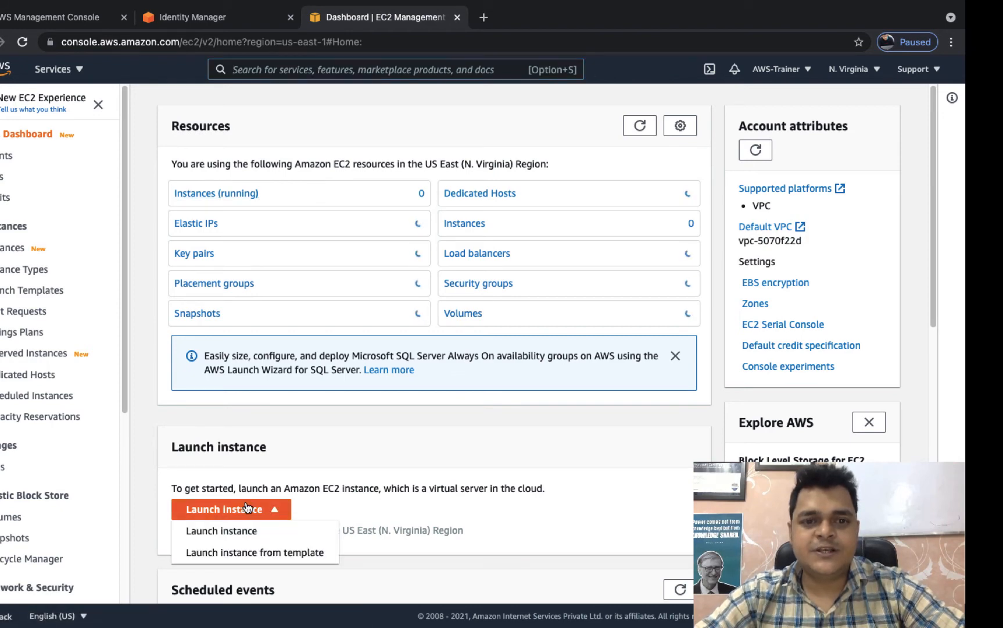
click(231, 532)
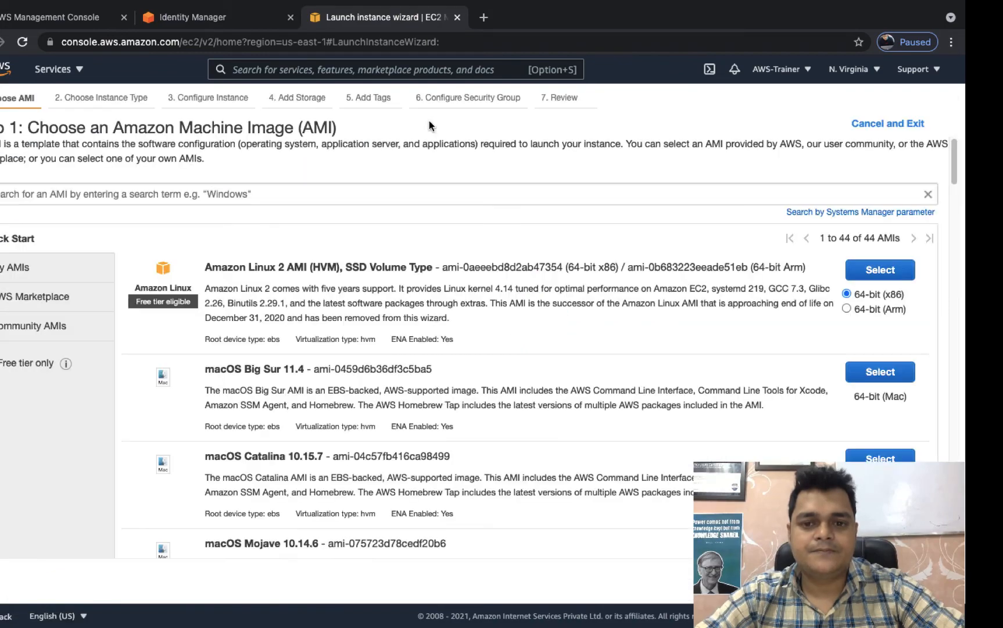
Choose the Microsoft Windows Server 2012 R2 Base AMI for the new instance.
scroll(419, 389, down, 4)
scroll(419, 389, down, 15)
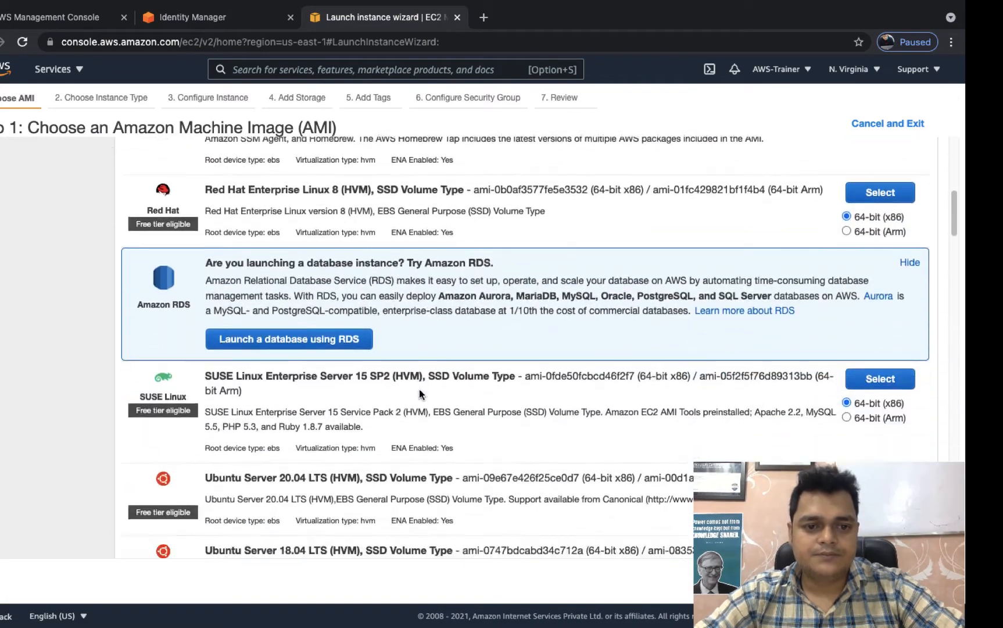
scroll(419, 388, down, 4)
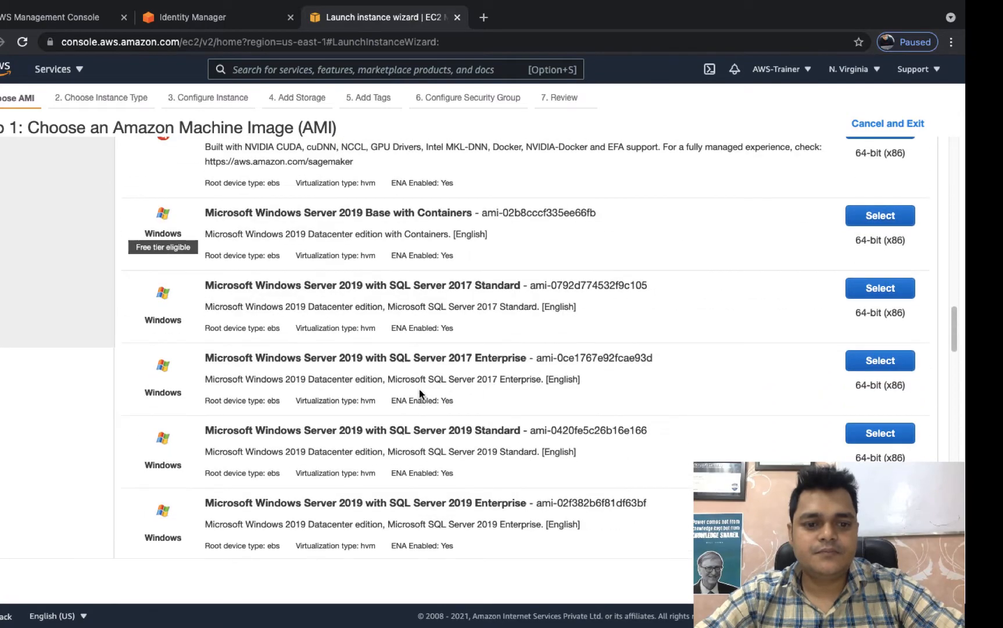
scroll(419, 389, down, 6)
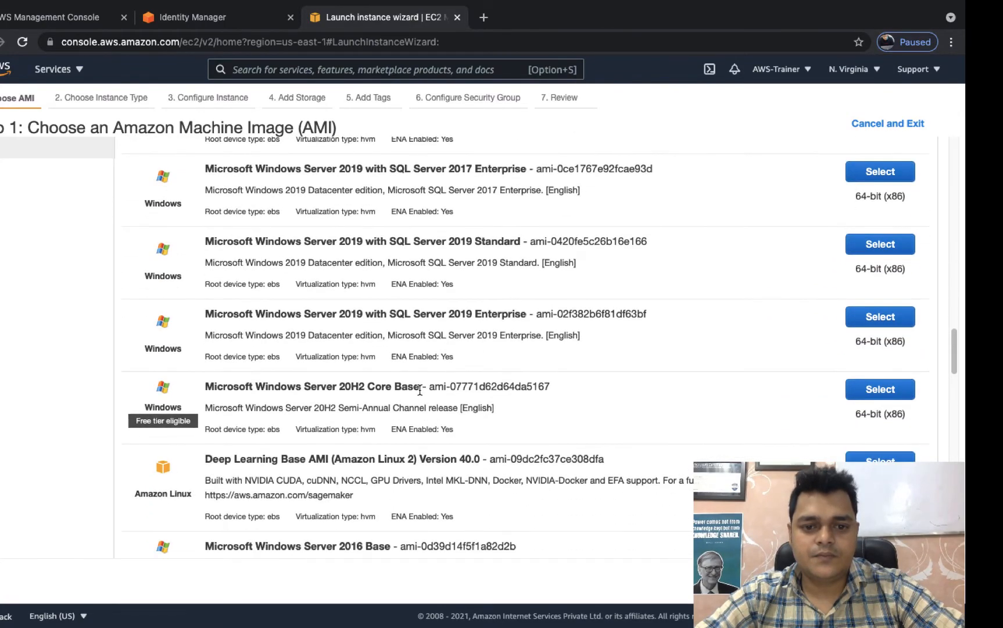
scroll(419, 389, down, 9)
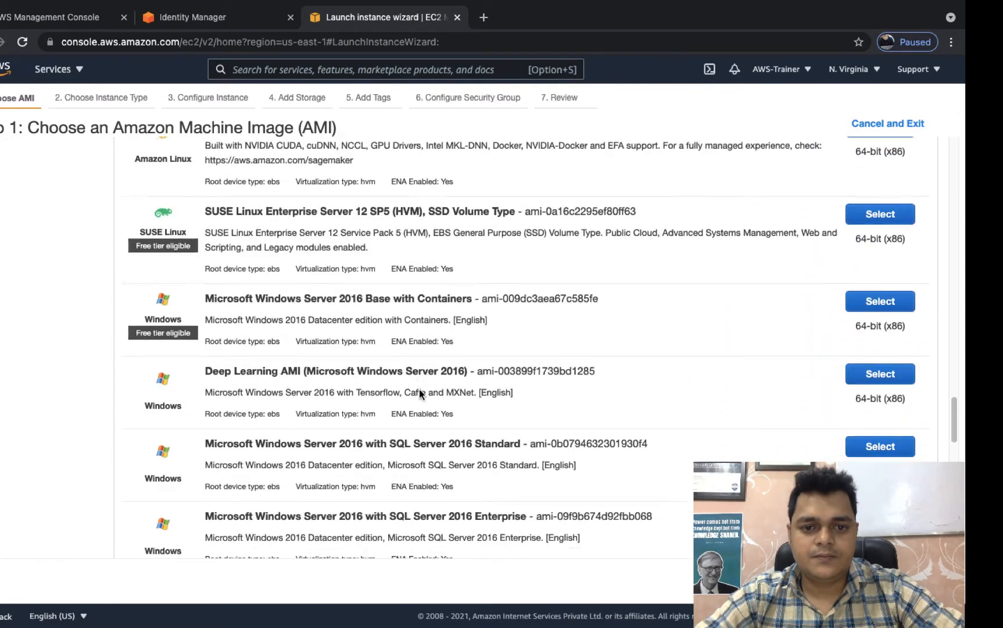
scroll(419, 388, down, 6)
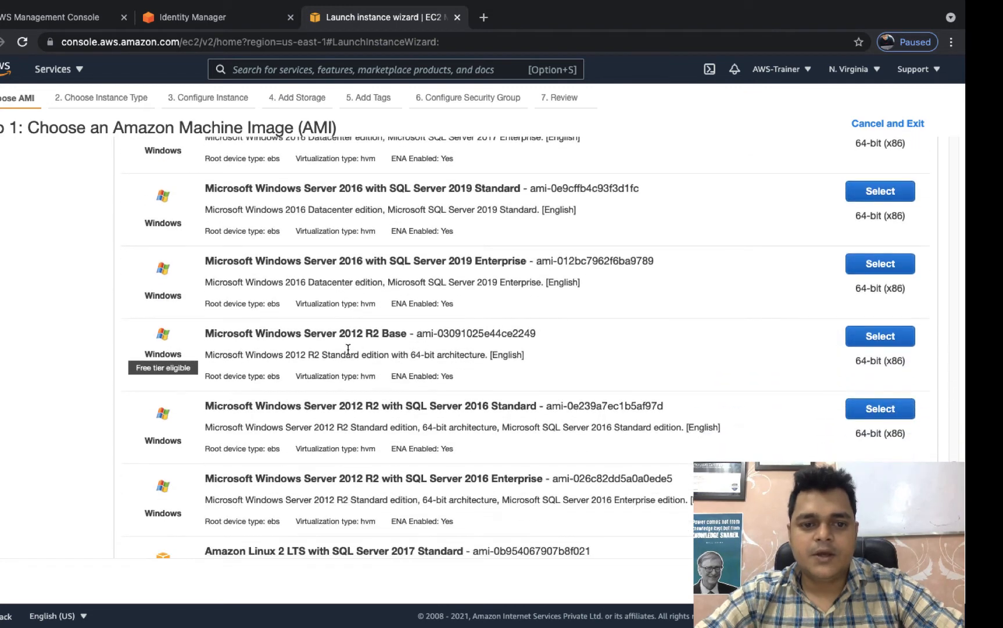
click(884, 335)
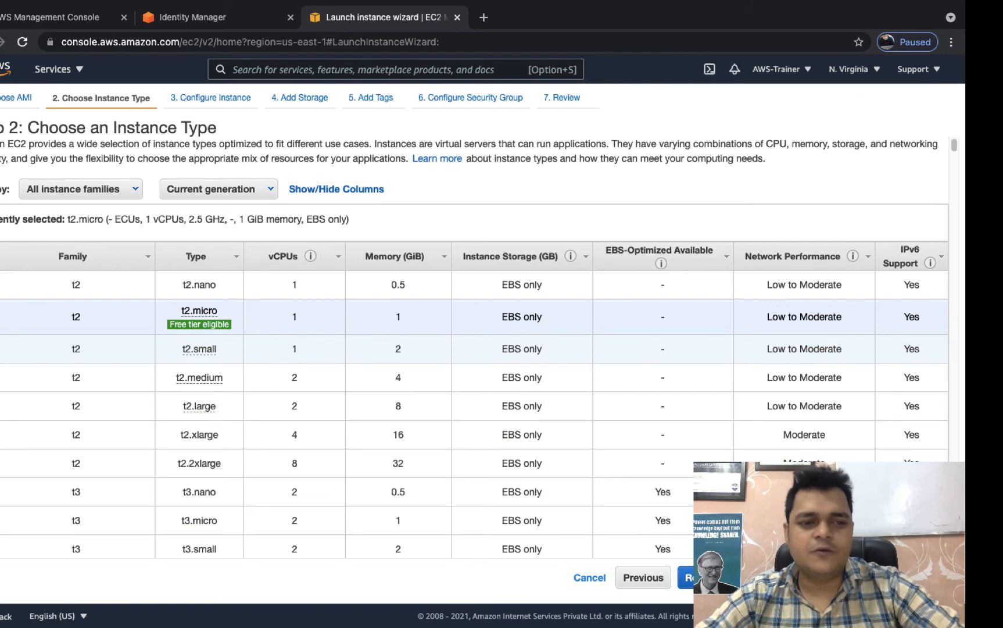
Choose the t2.small instance type and proceed through the launch review to the key pair selection.
click(2, 349)
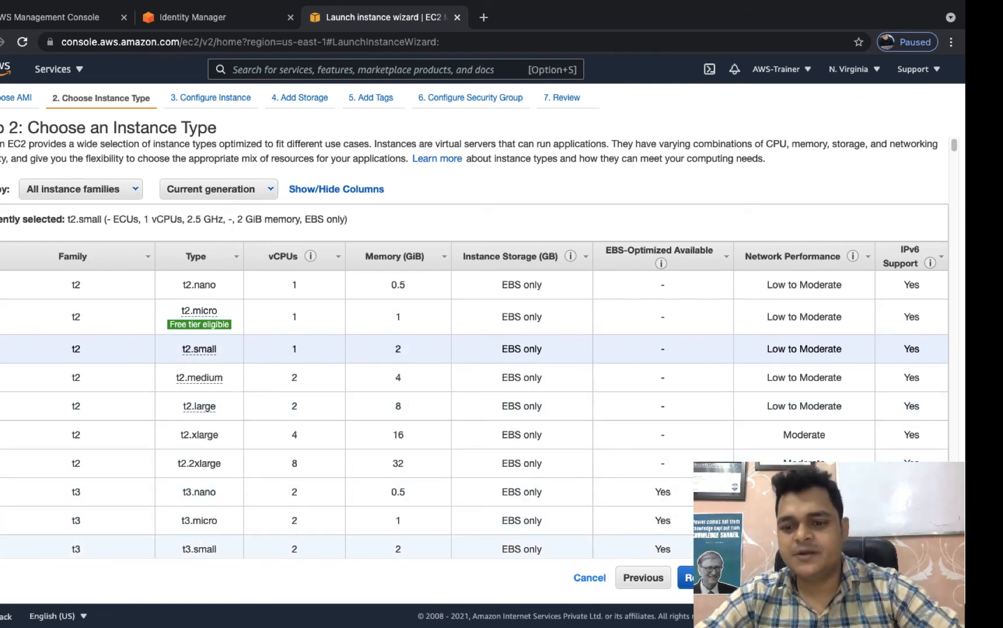
click(689, 577)
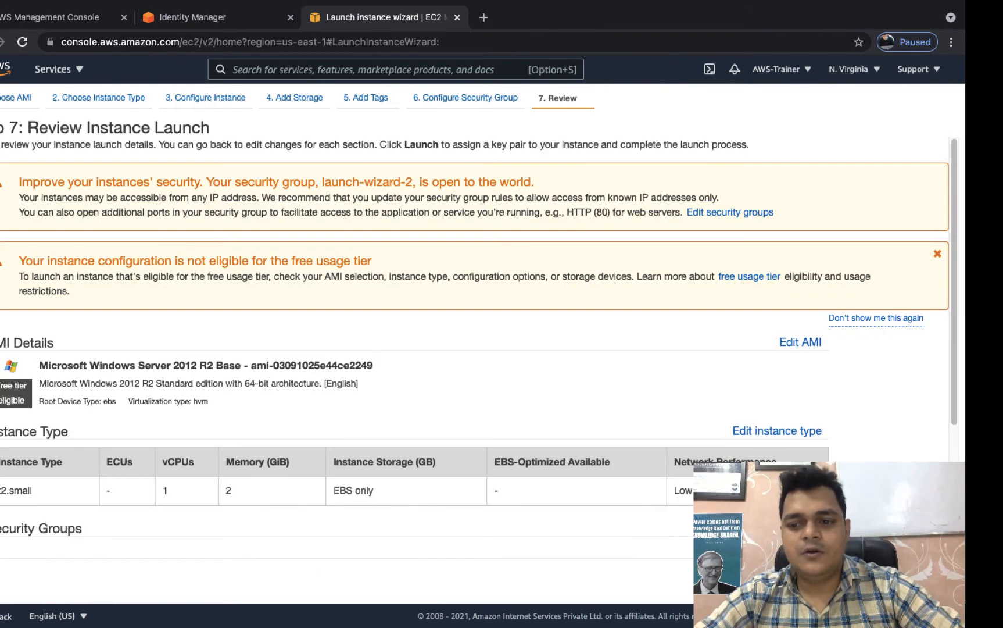
click(926, 577)
Create a new key pair named ad and save its private key file to the Desktop.
click(346, 362)
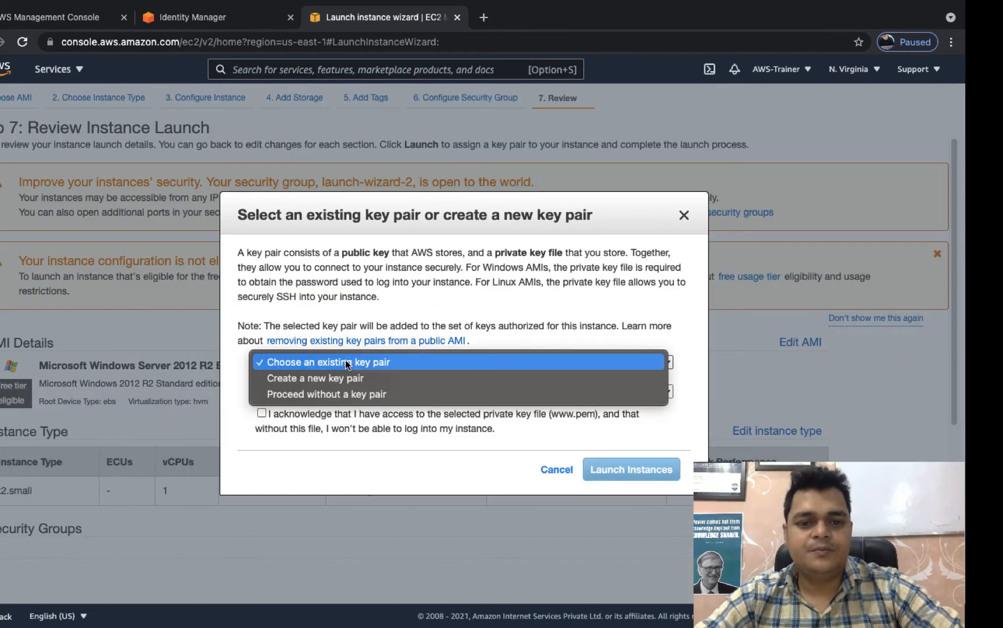
click(306, 382)
text(ad)
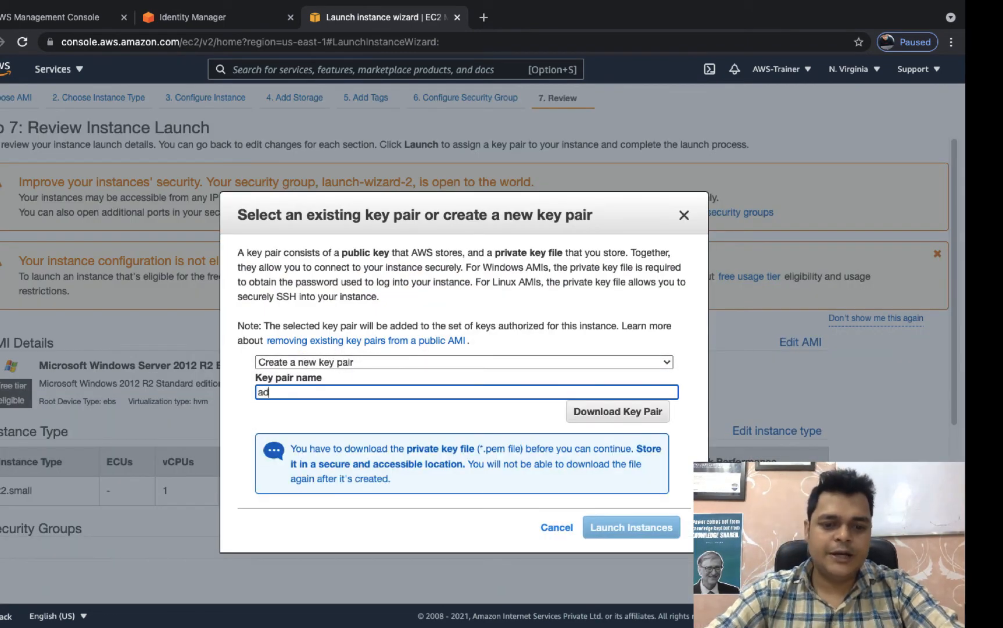
click(618, 418)
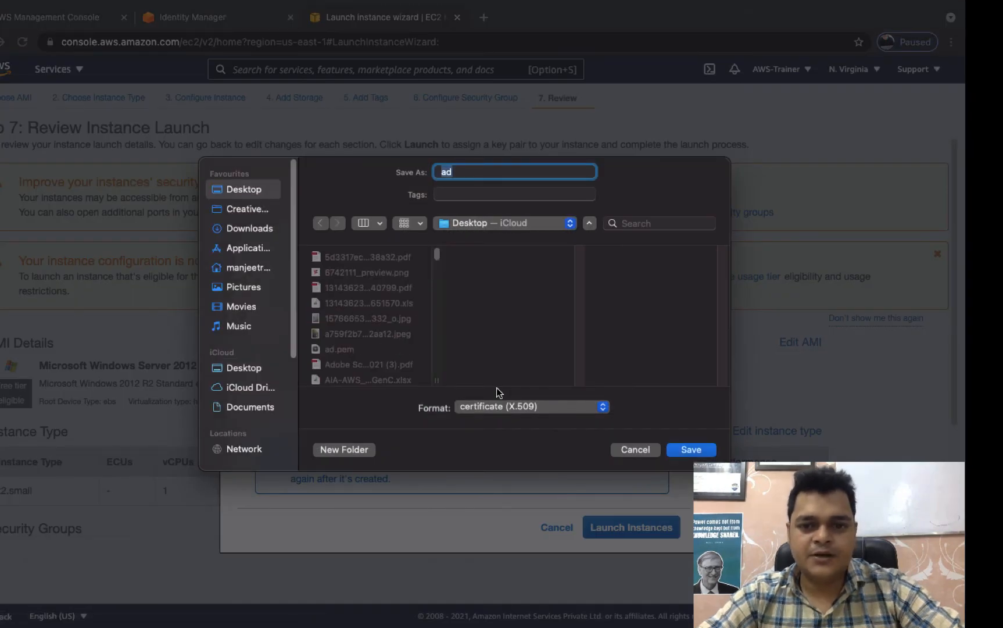
click(692, 450)
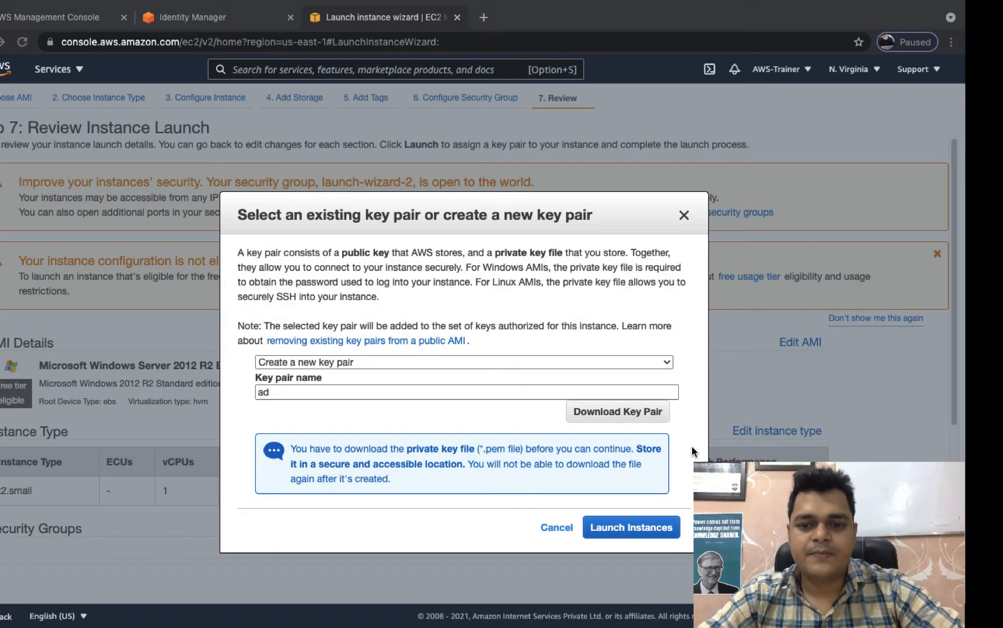
Launch the instance with the new key pair and open the EC2 instances list.
click(632, 526)
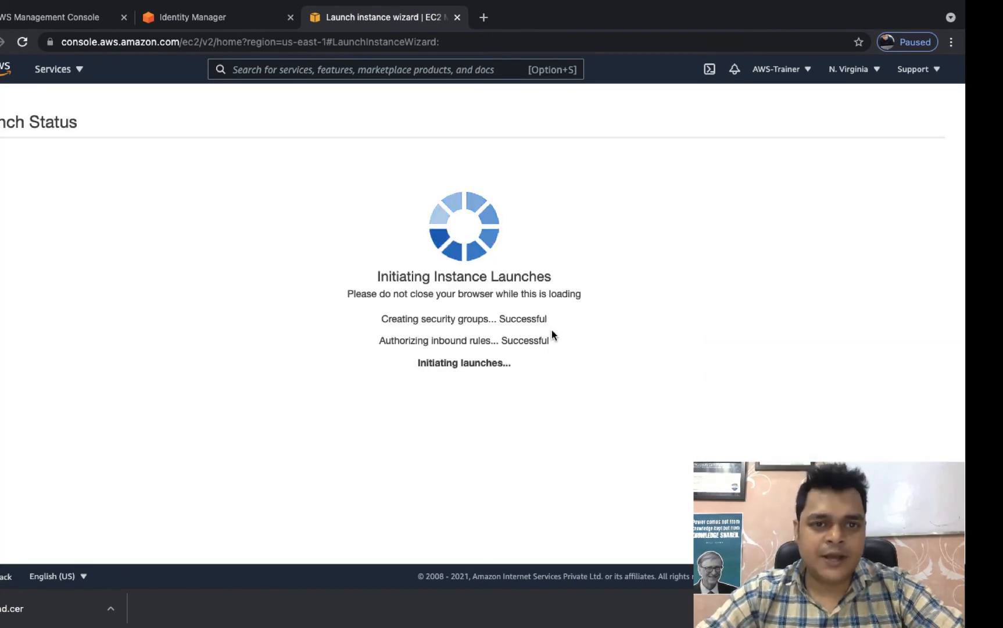
scroll(591, 378, down, 1)
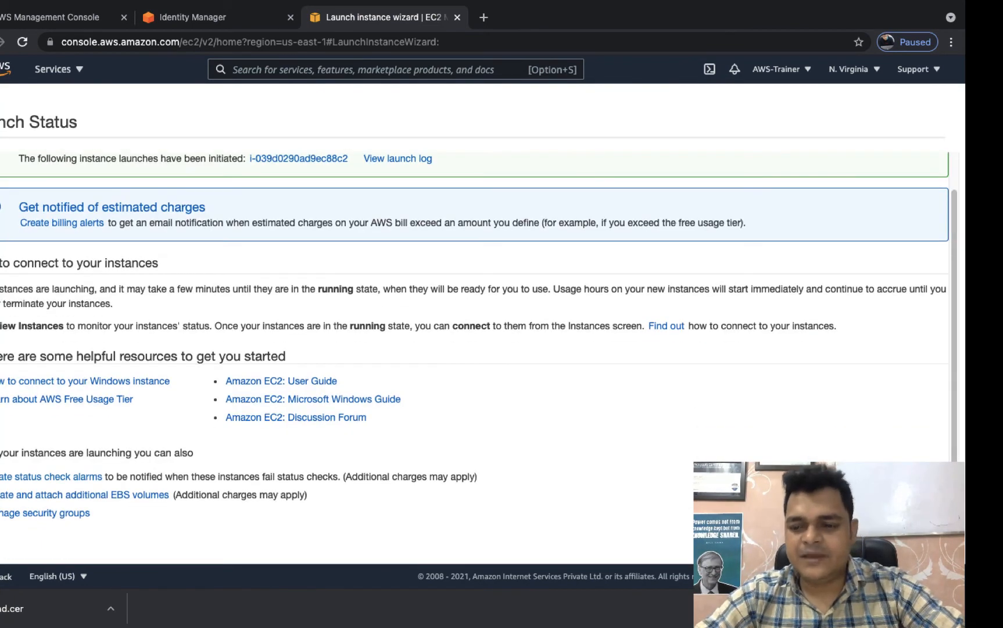
click(912, 546)
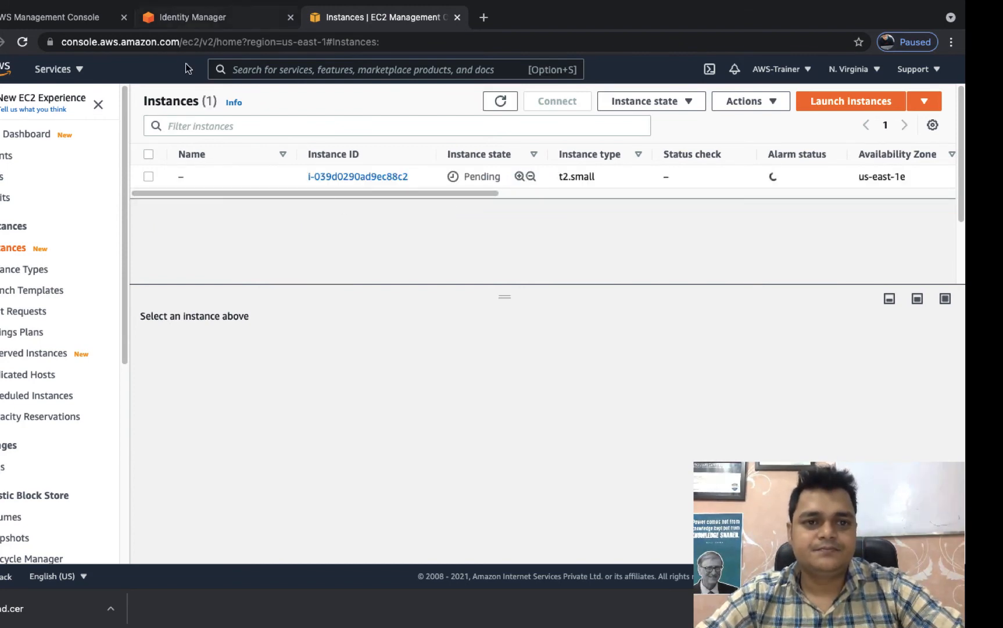
Refresh the Directory Service directories list and the EC2 instances list to check both creation statuses.
click(201, 15)
click(684, 193)
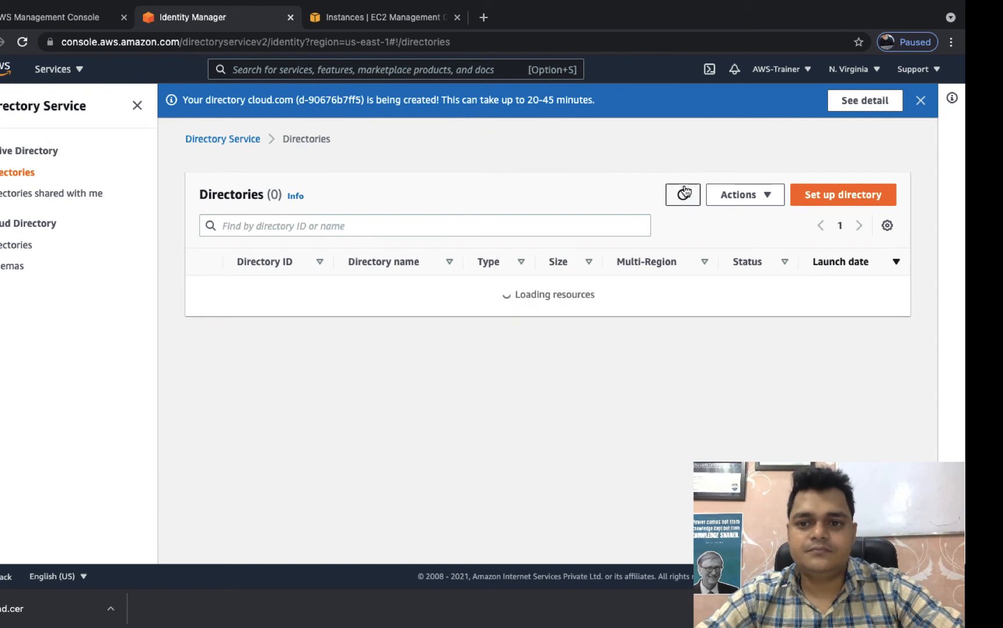
click(684, 193)
click(684, 193)
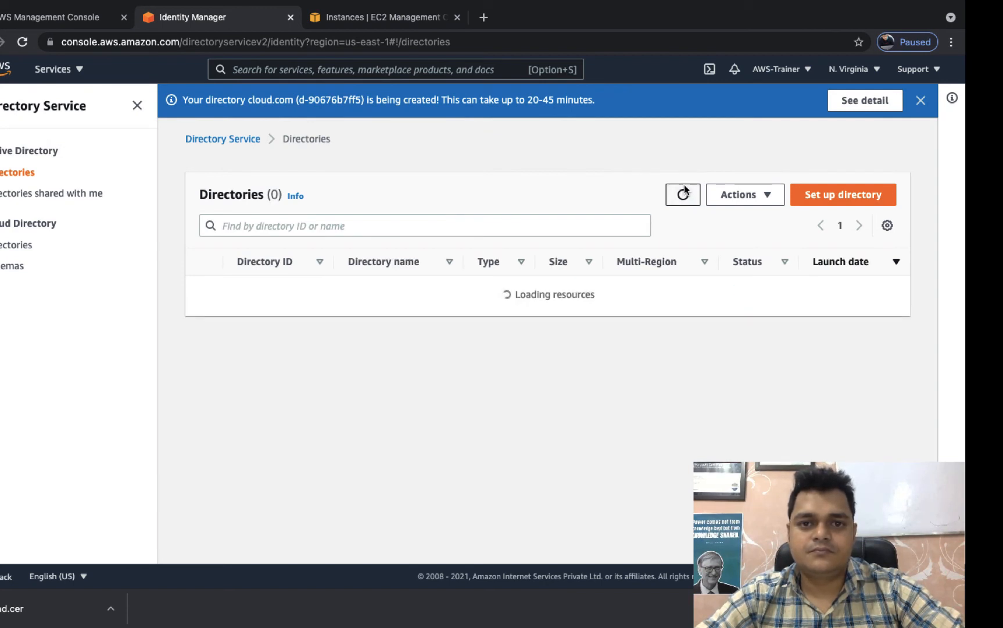
click(378, 17)
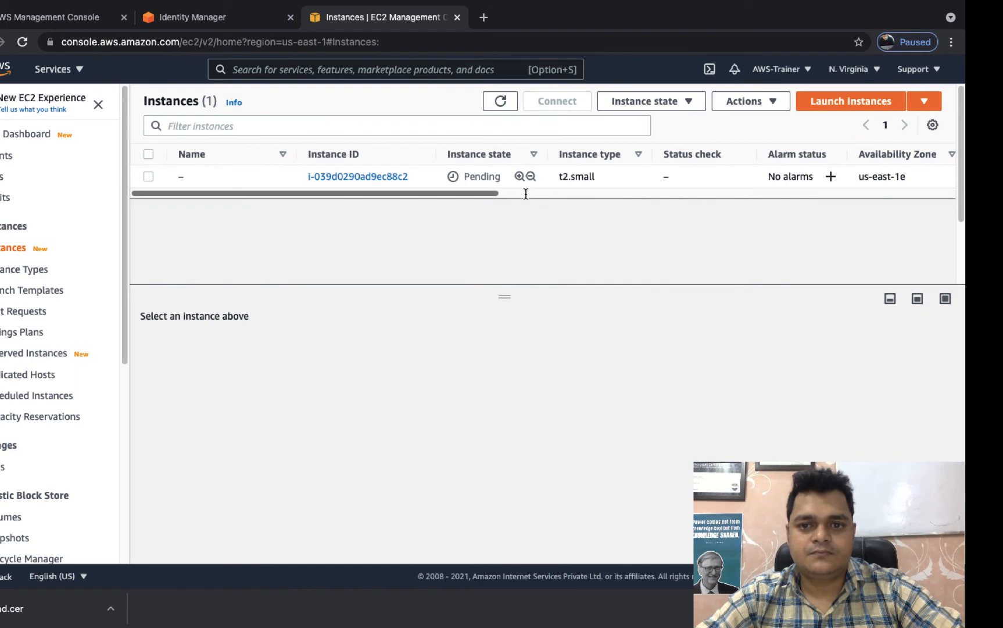
click(498, 102)
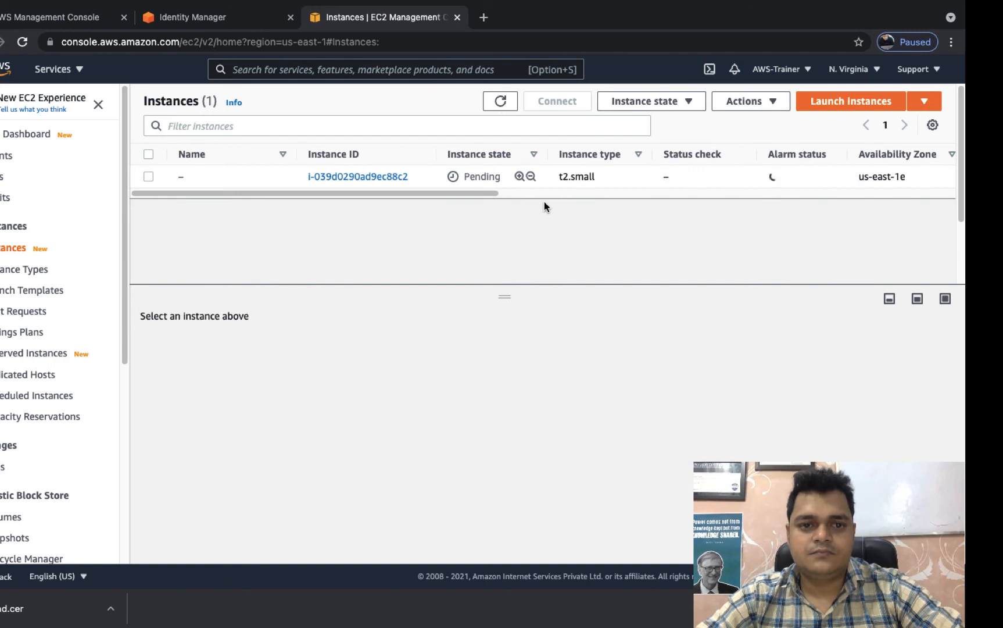
Name the new t2.small instance Active Directory and save the name.
mouse_move(235, 176)
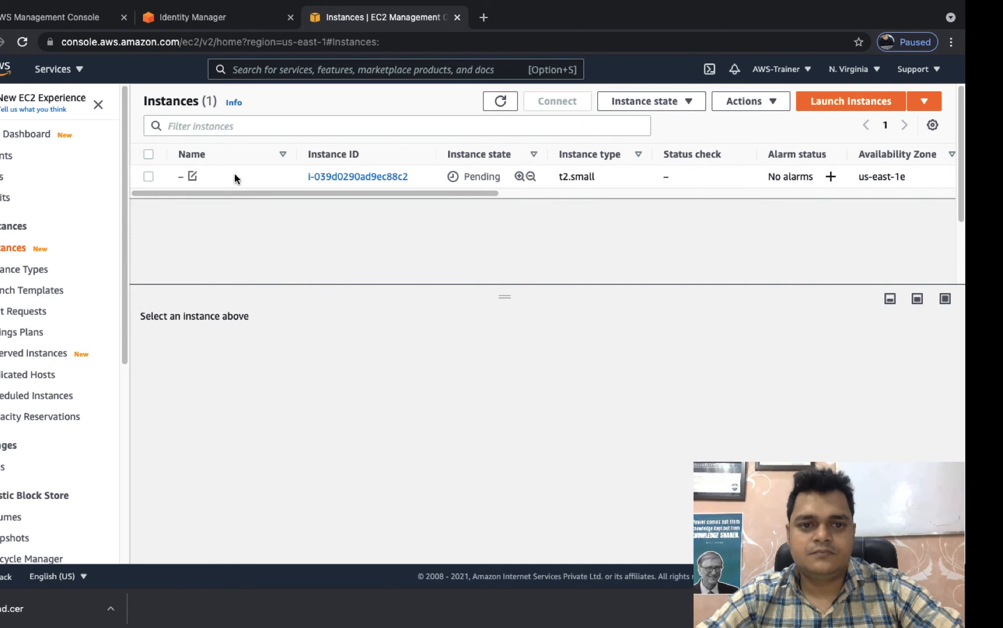
click(192, 177)
text(A)
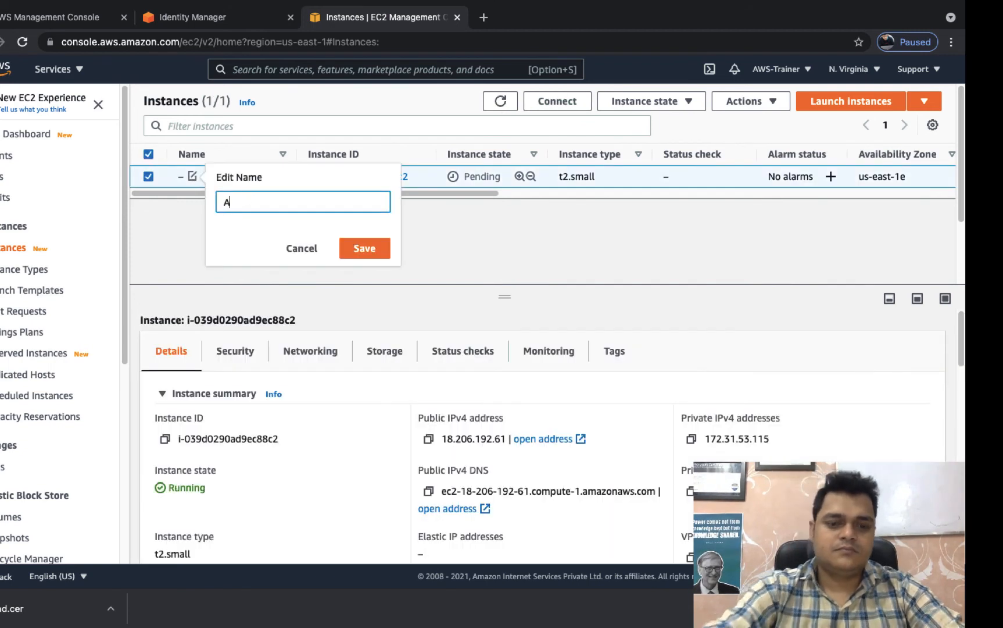
key(BackSpace)
text(c)
key(BackSpace)
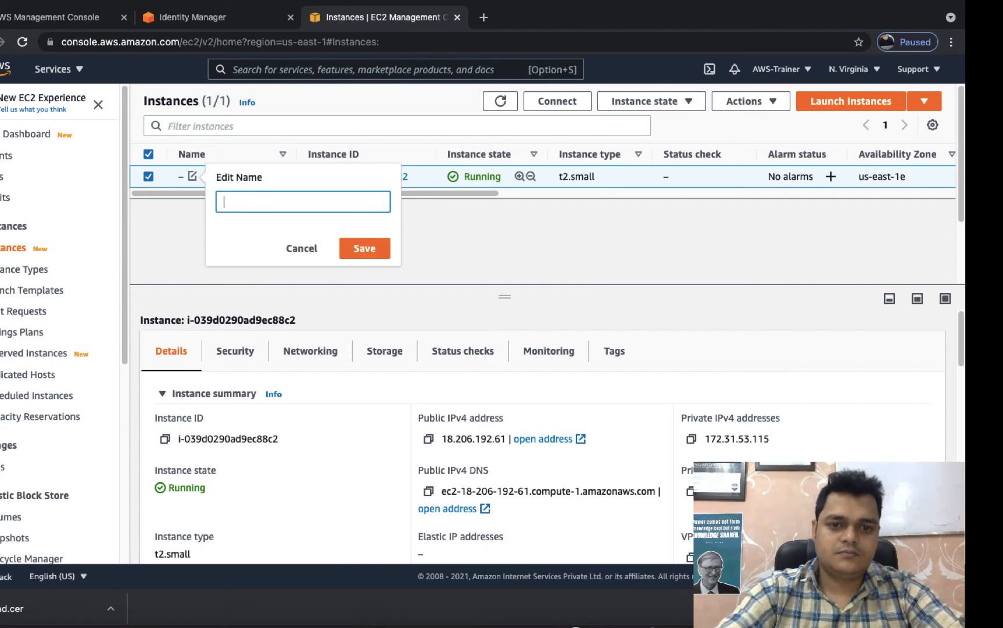
text(Active )
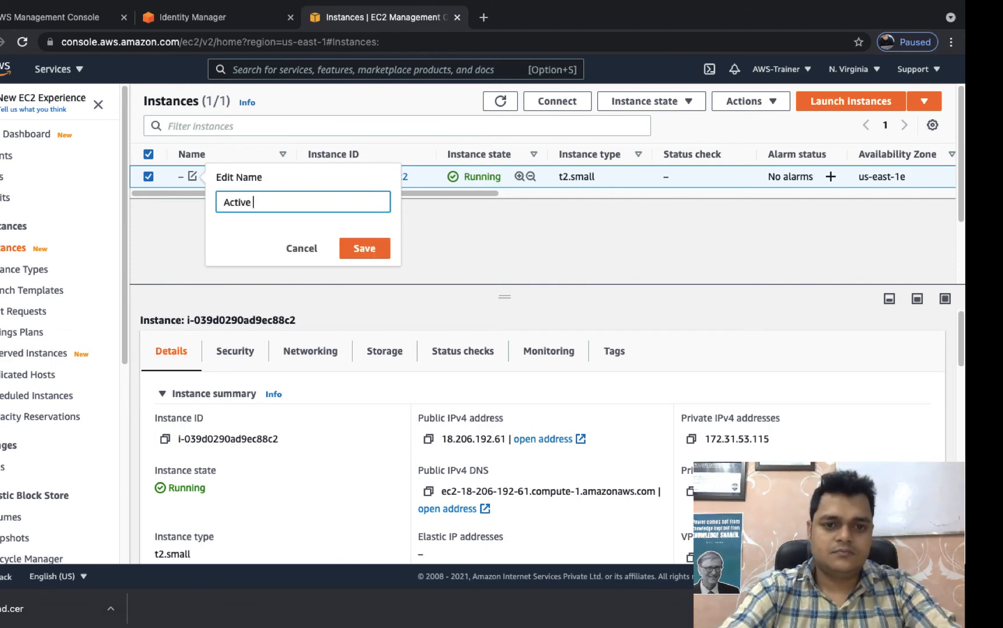
text(Director)
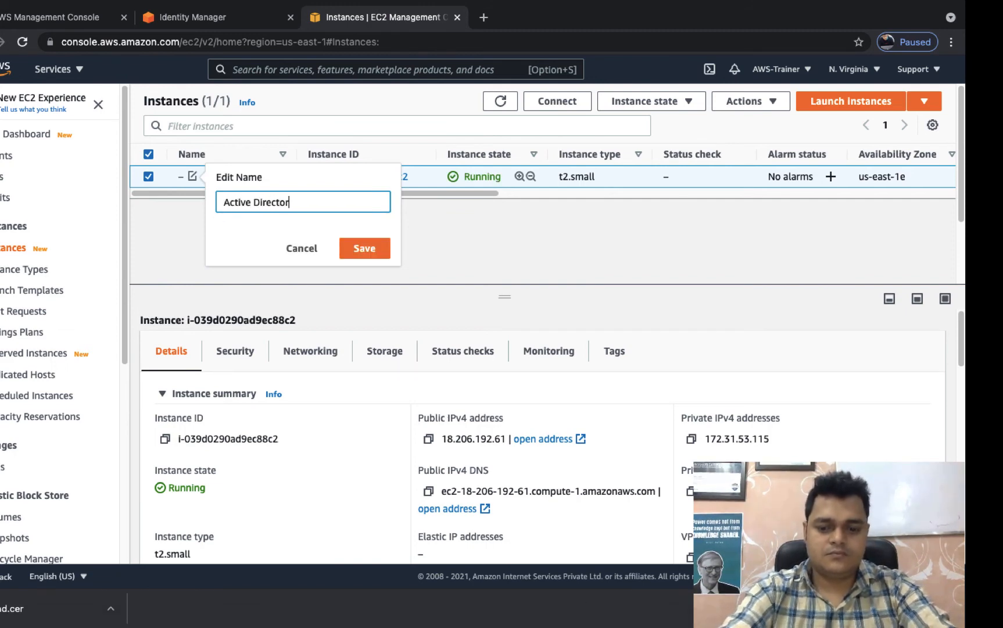
text(y)
click(348, 241)
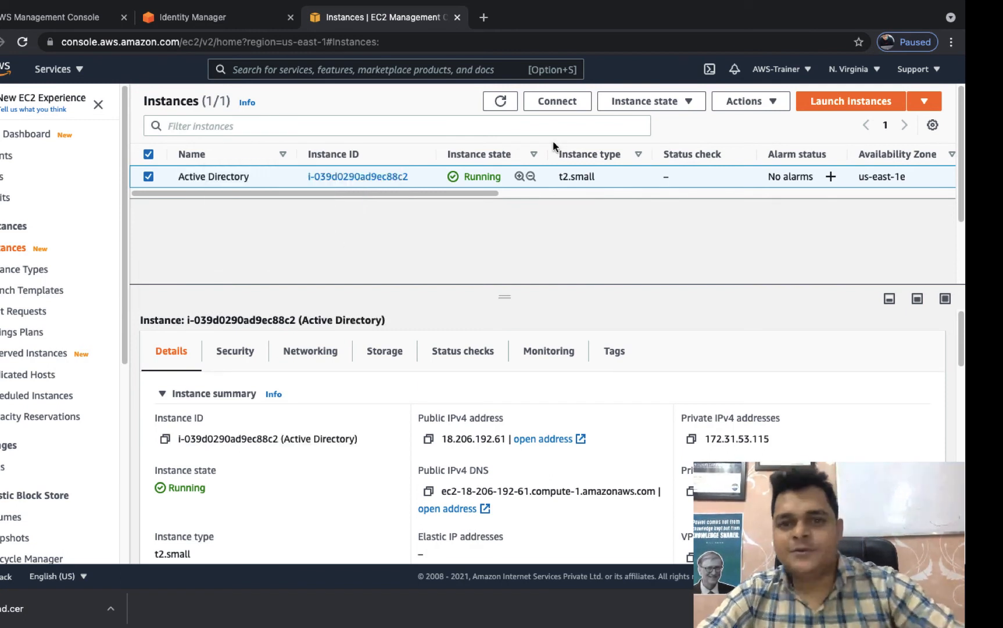
Reload the instances and directories lists to recheck their statuses, and return to the EC2 instances list.
click(501, 101)
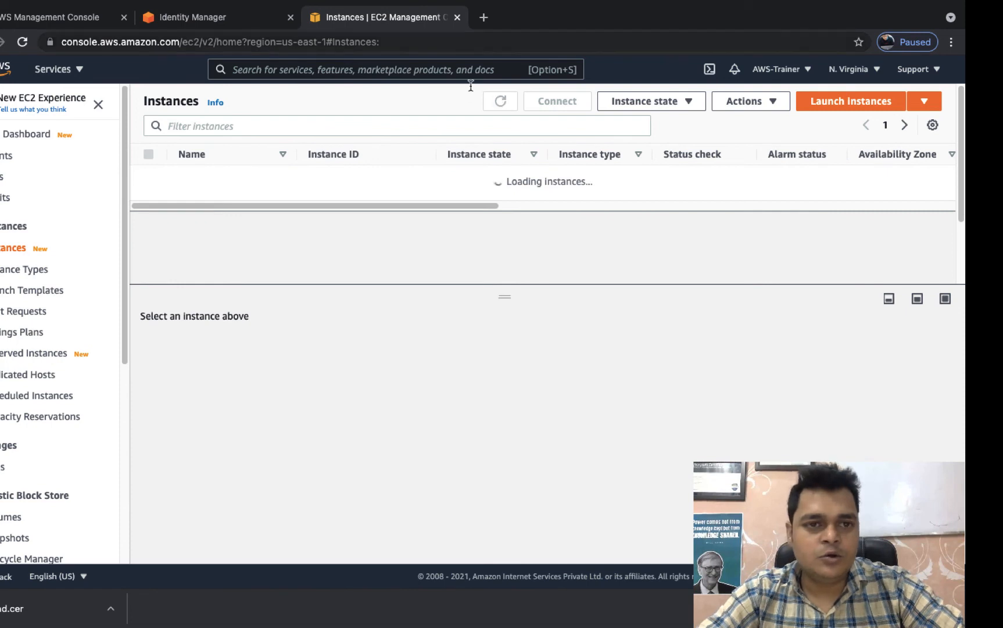
click(220, 18)
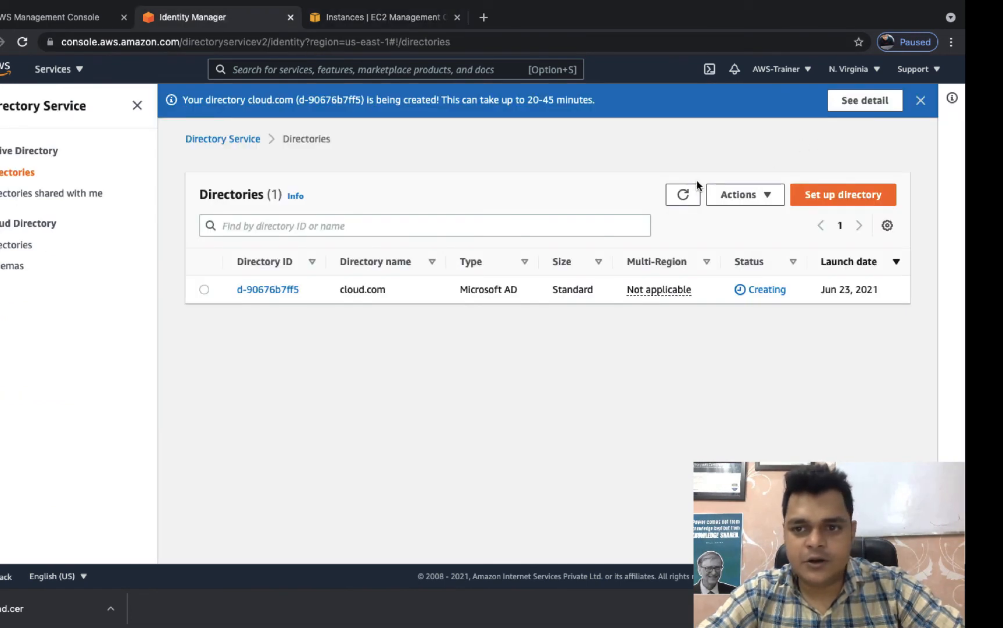
click(684, 196)
click(685, 197)
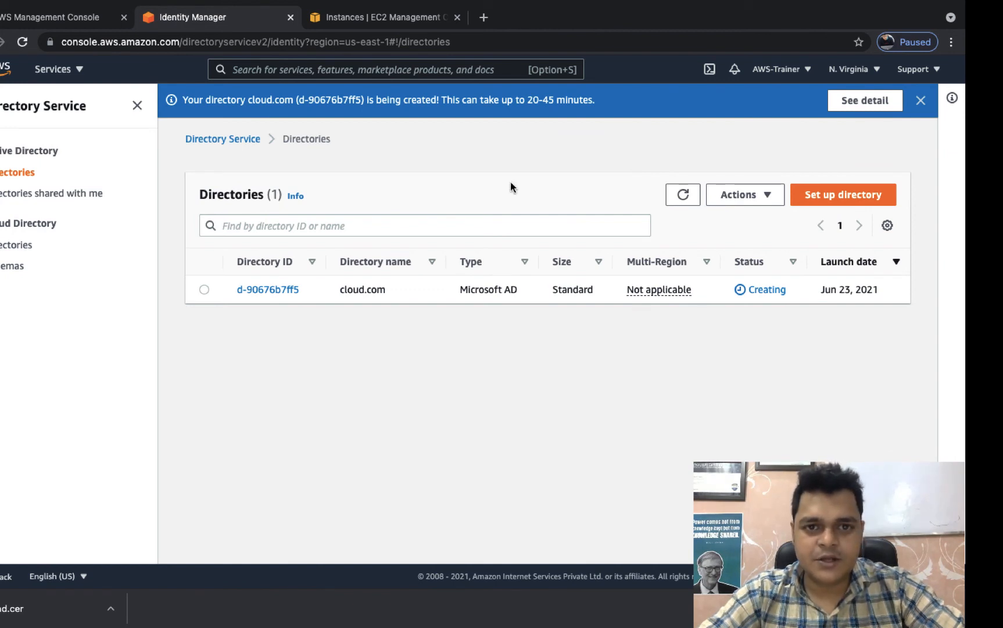
click(397, 19)
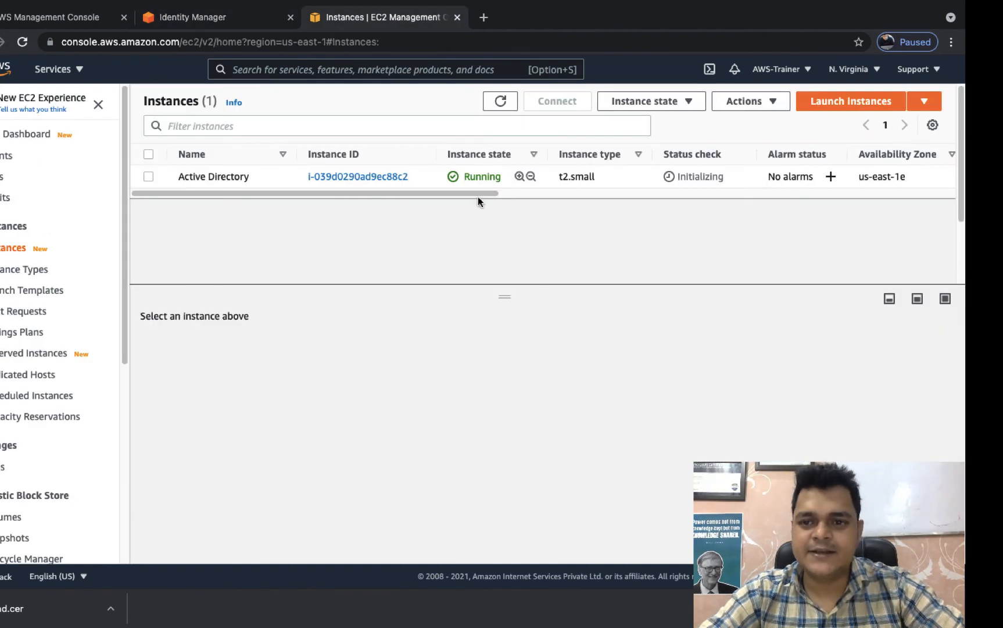
key(ctrl+Left)
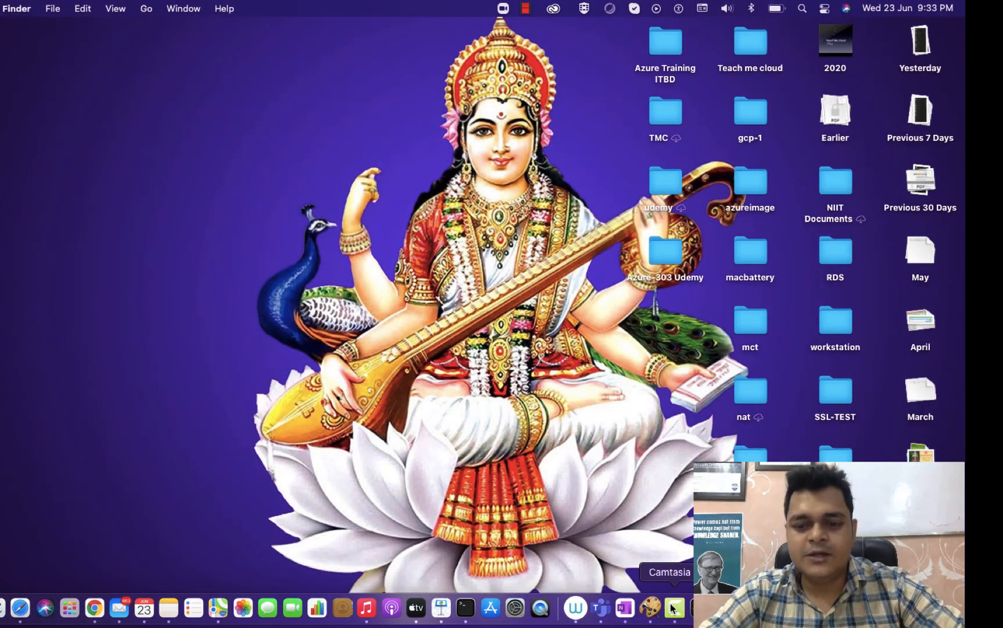
right_click(672, 606)
click(698, 460)
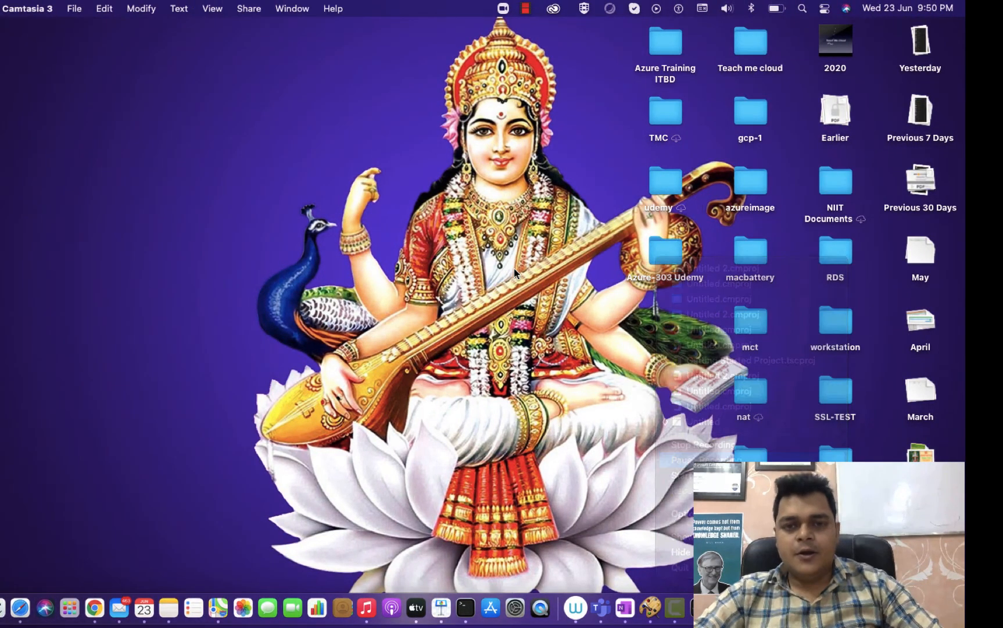
Refresh the Directory Service directories list and view the cloud.com directory's details, returning to the list to recheck its status.
key(ctrl+Right)
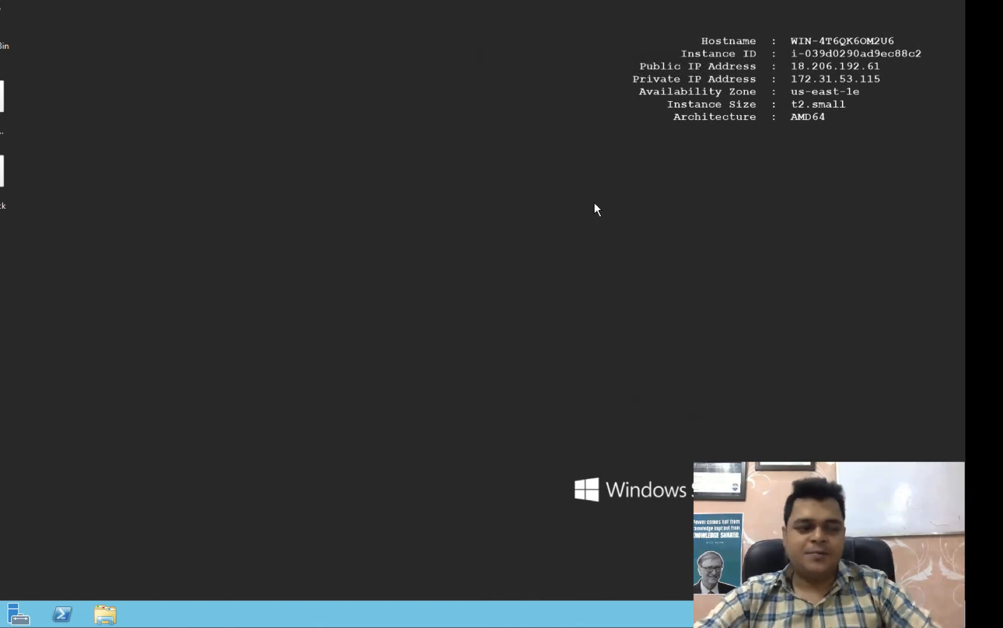
key(ctrl+Left)
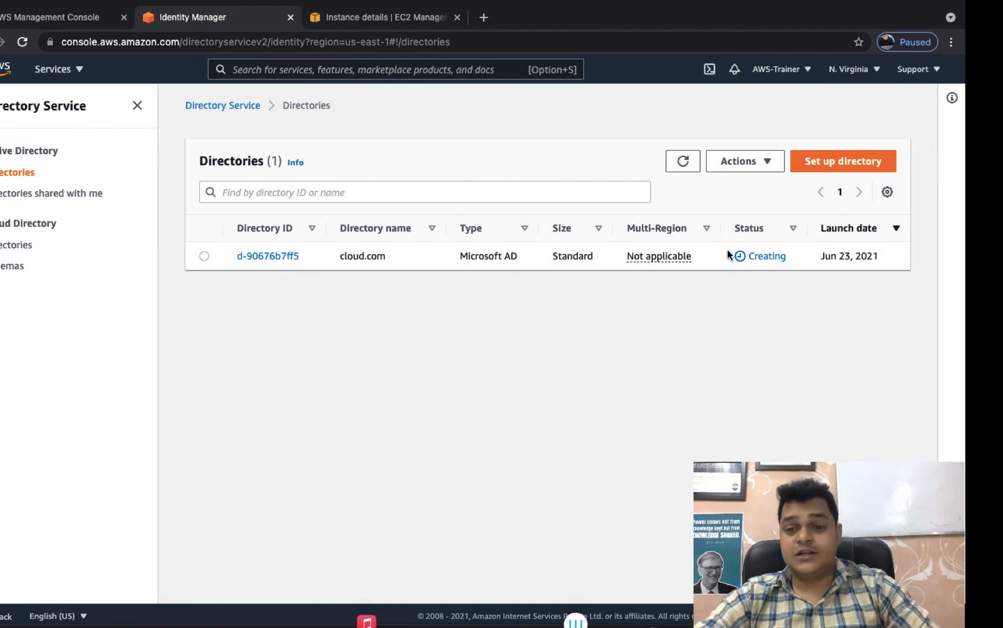
click(689, 170)
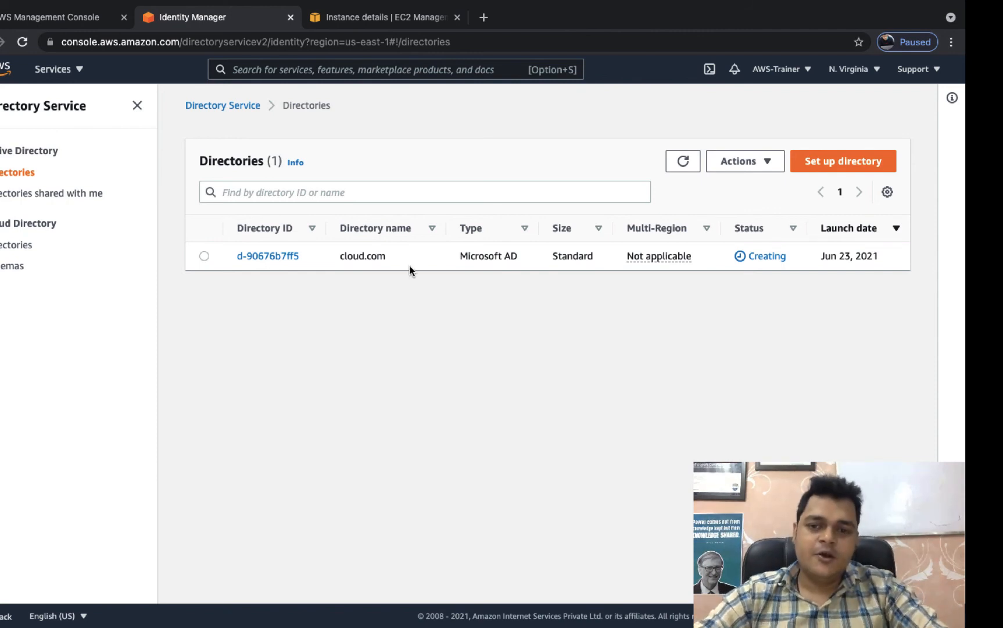
click(263, 256)
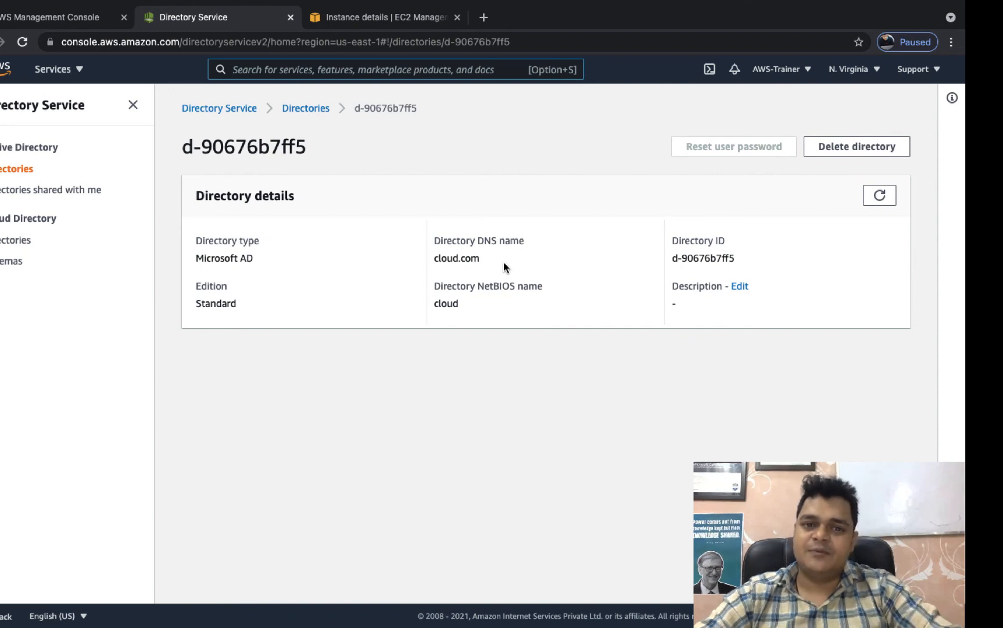
click(311, 110)
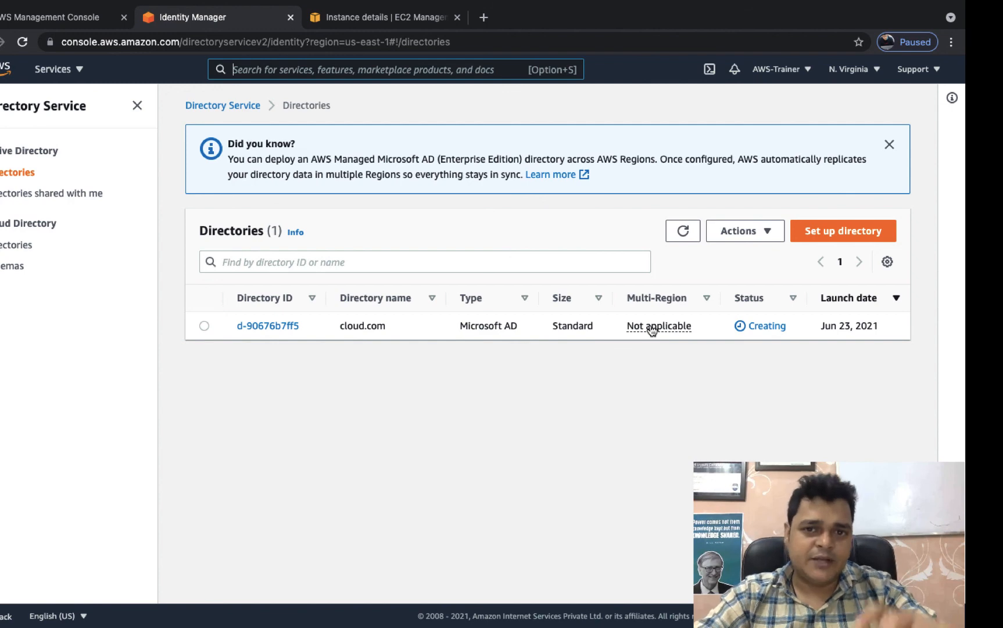
key(ctrl+Left)
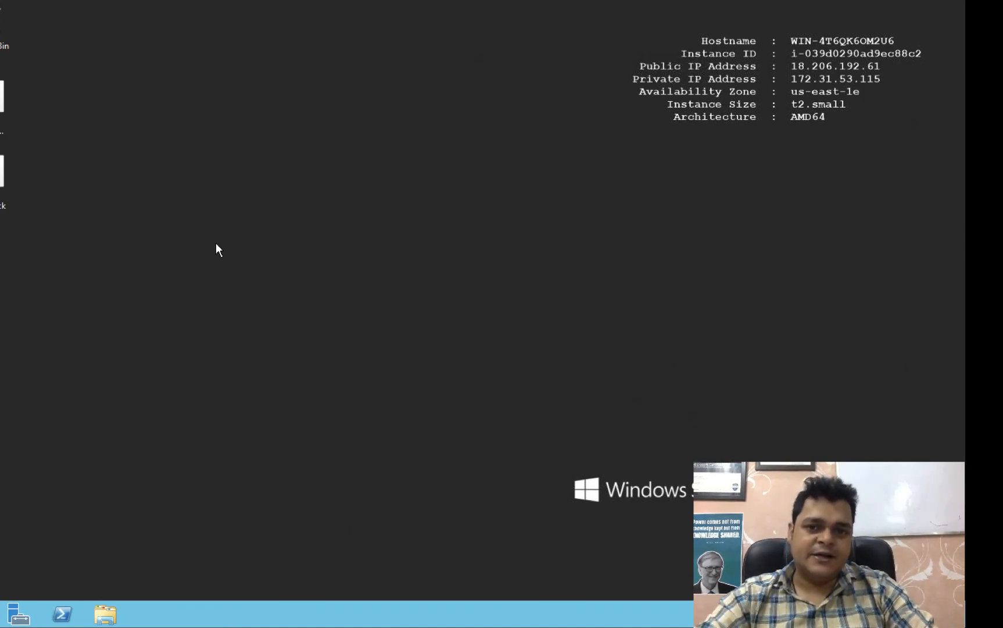
key(ctrl+Left)
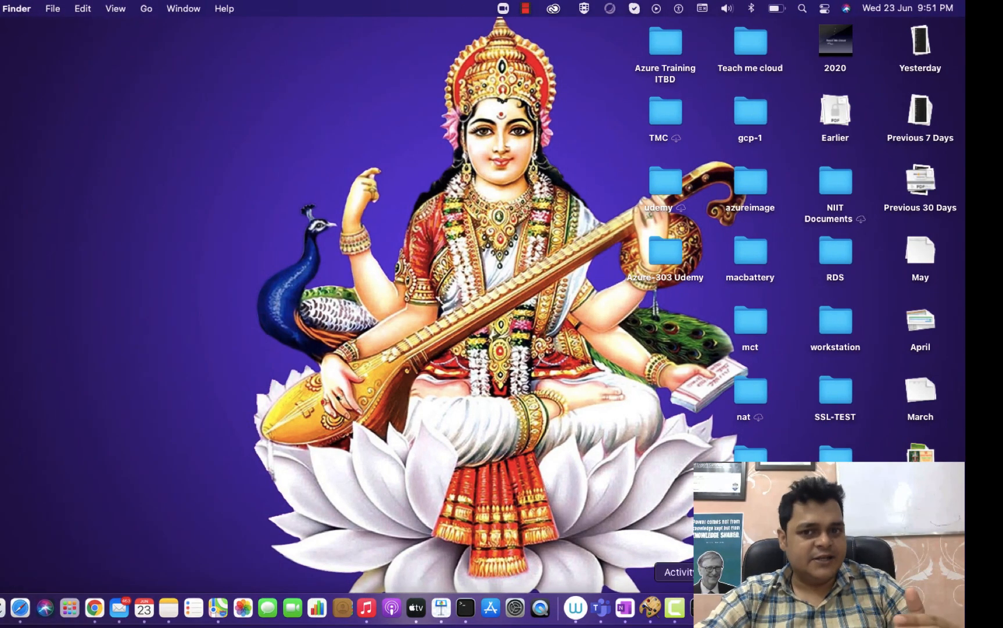
right_click(674, 607)
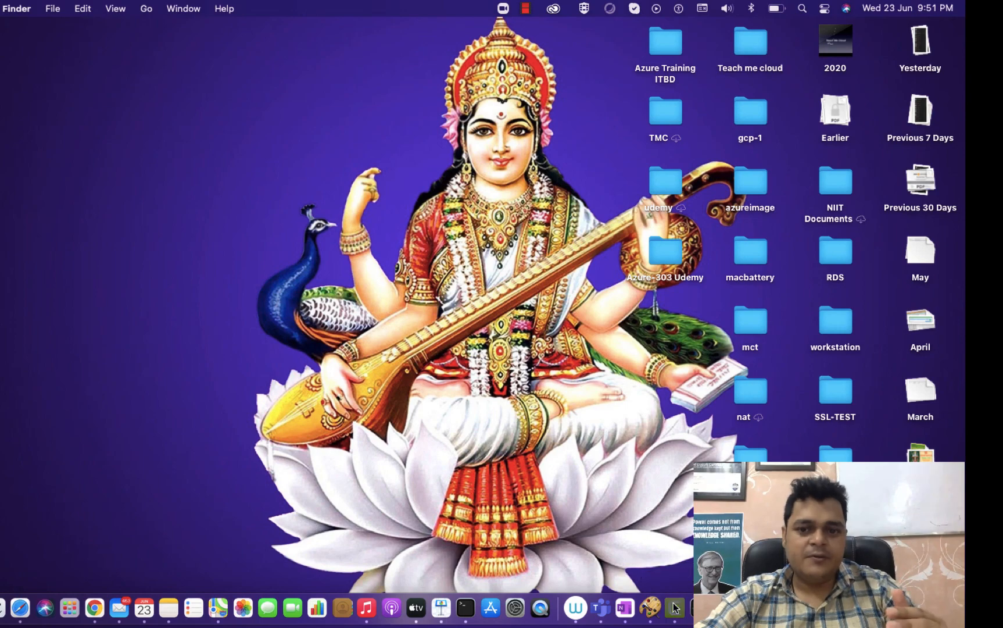